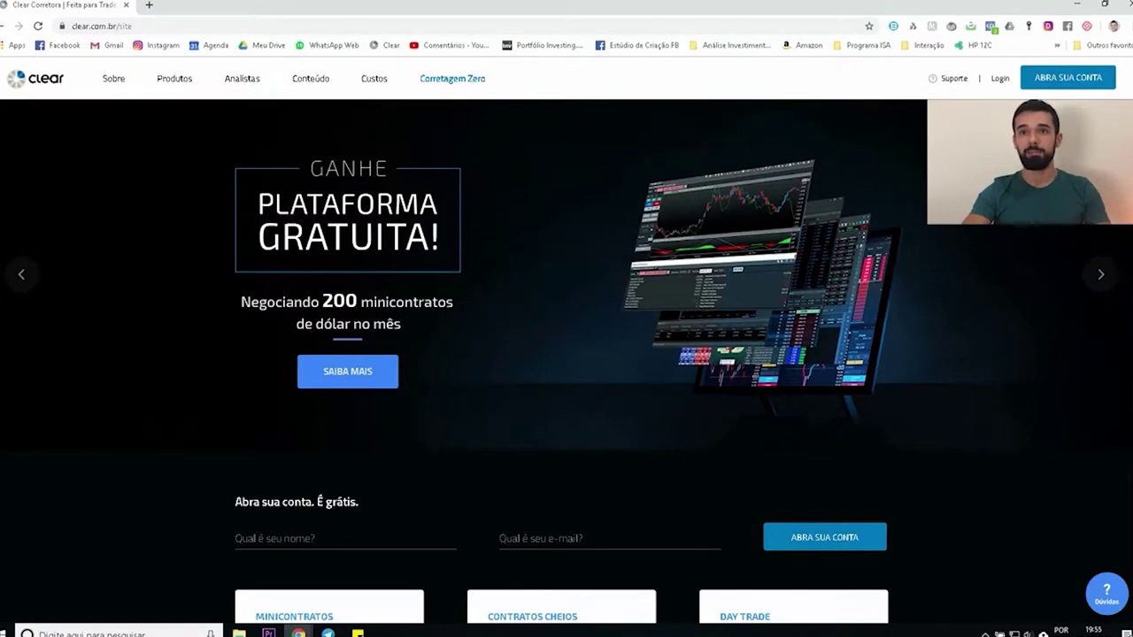
Step: Start account opening via ABRA SUA CONTA, enter name, e-mail, CPF, birth date and mobile, then submit
{"action": "left_click", "coordinate": [1087, 80]}
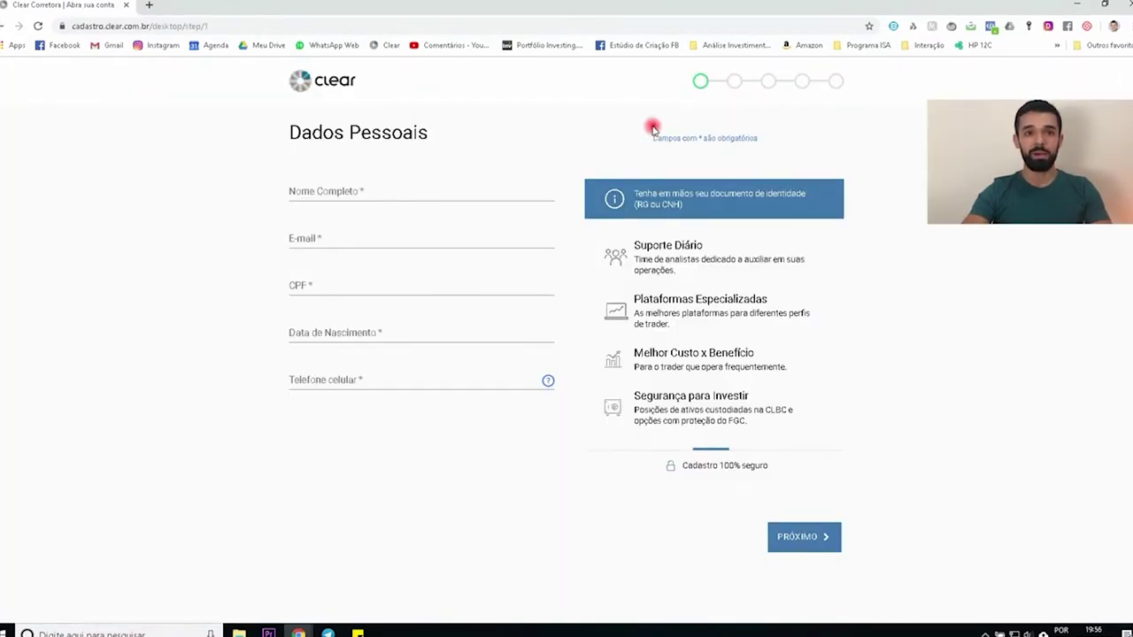
{"action": "left_click", "coordinate": [392, 186]}
{"action": "left_click", "coordinate": [306, 242]}
{"action": "left_click", "coordinate": [302, 300]}
{"action": "left_click", "coordinate": [310, 329]}
{"action": "left_click", "coordinate": [321, 361]}
{"action": "left_click", "coordinate": [332, 380]}
{"action": "left_click", "coordinate": [329, 248]}
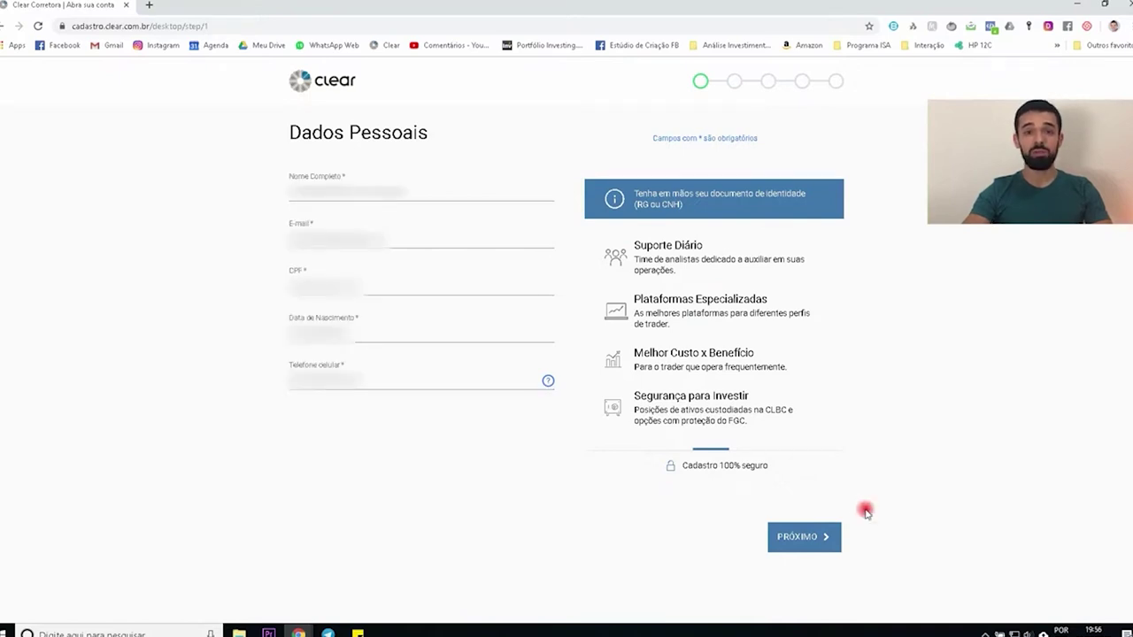
{"action": "left_click", "coordinate": [806, 538]}
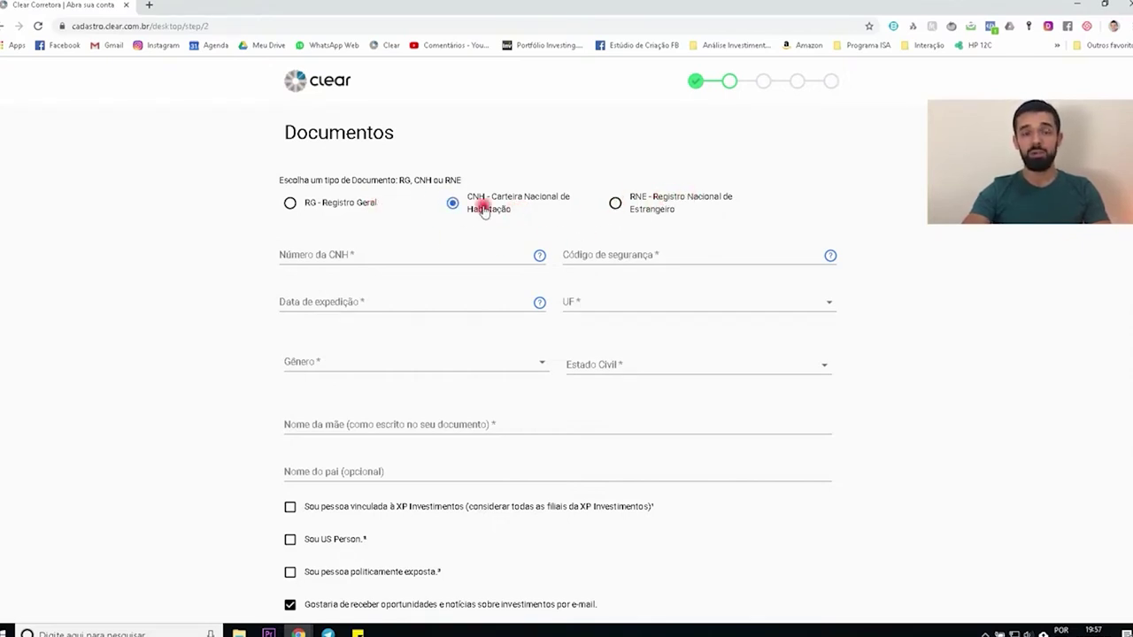
Step: Turn off the e-mail investment-news opt-in on the Documentos form, keeping WhatsApp news on
{"action": "left_click", "coordinate": [367, 251]}
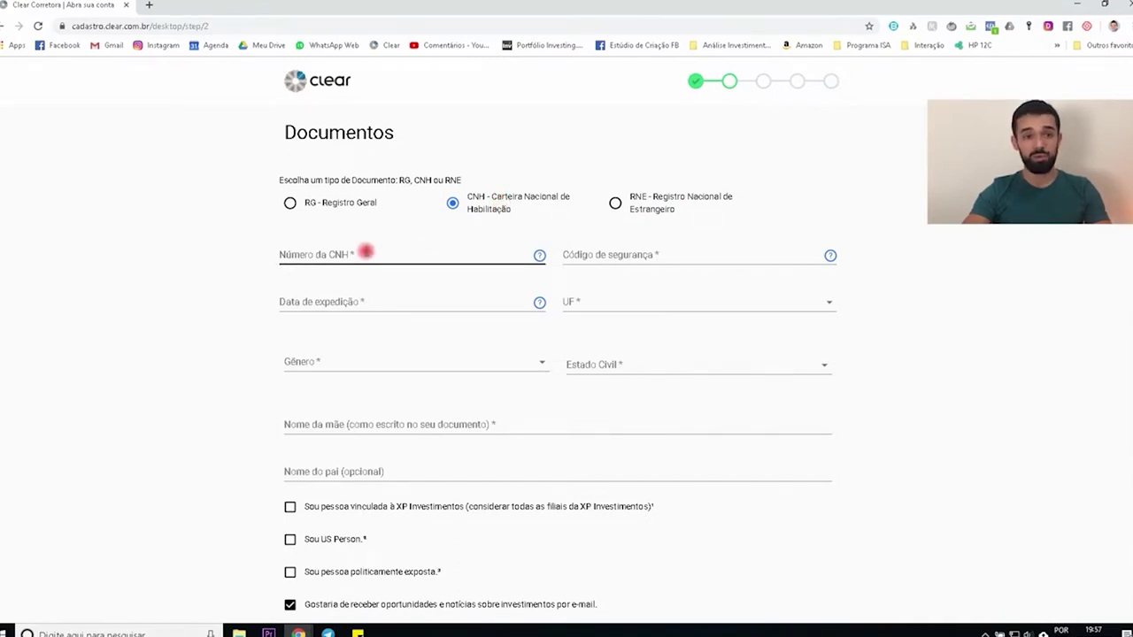
{"action": "scroll", "coordinate": [366, 251], "scroll_direction": "down", "scroll_amount": 3}
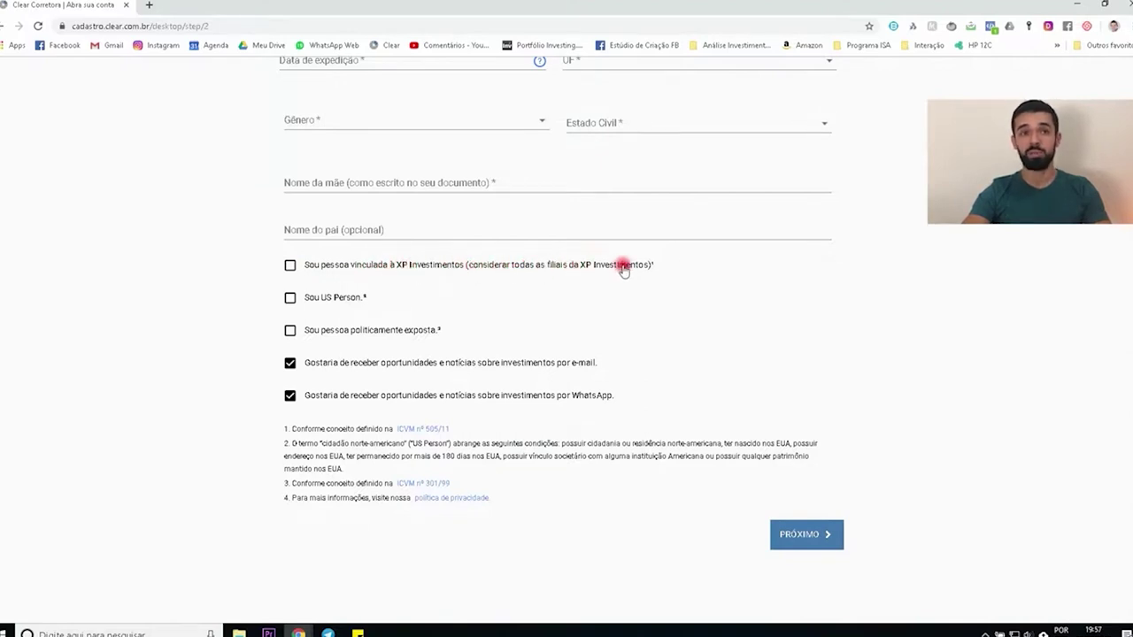
{"action": "scroll", "coordinate": [398, 390], "scroll_direction": "up", "scroll_amount": 2}
{"action": "scroll", "coordinate": [303, 431], "scroll_direction": "down", "scroll_amount": 2}
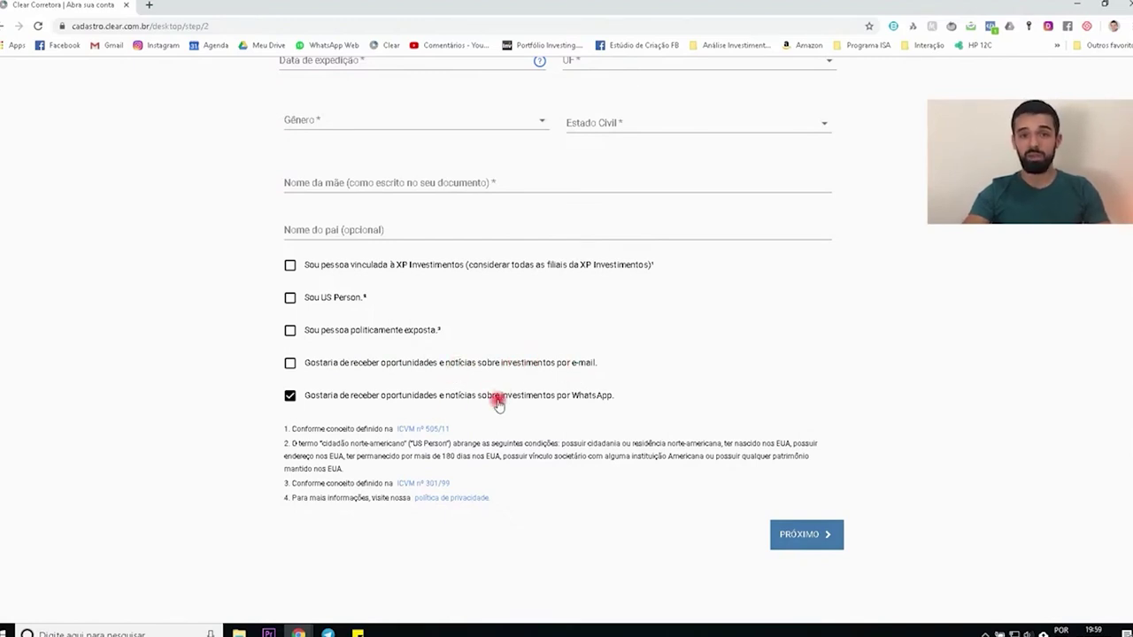
{"action": "scroll", "coordinate": [915, 282], "scroll_direction": "up", "scroll_amount": 3}
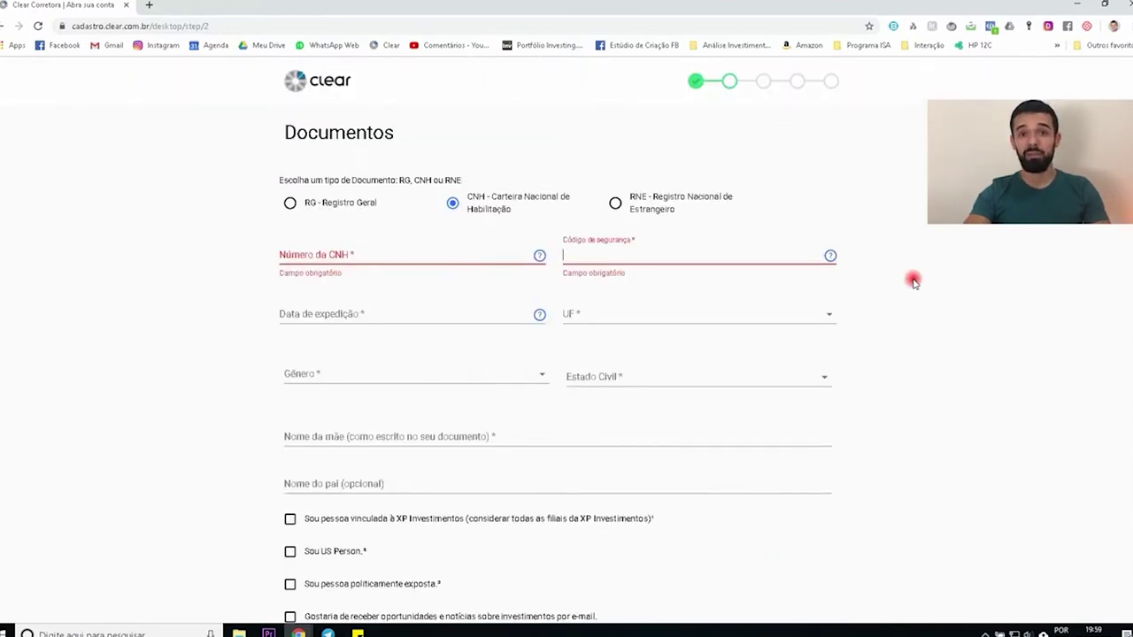
Step: Enter the CNH driver's licence details and advance to Dados Bancários
{"action": "mouse_move", "coordinate": [832, 255]}
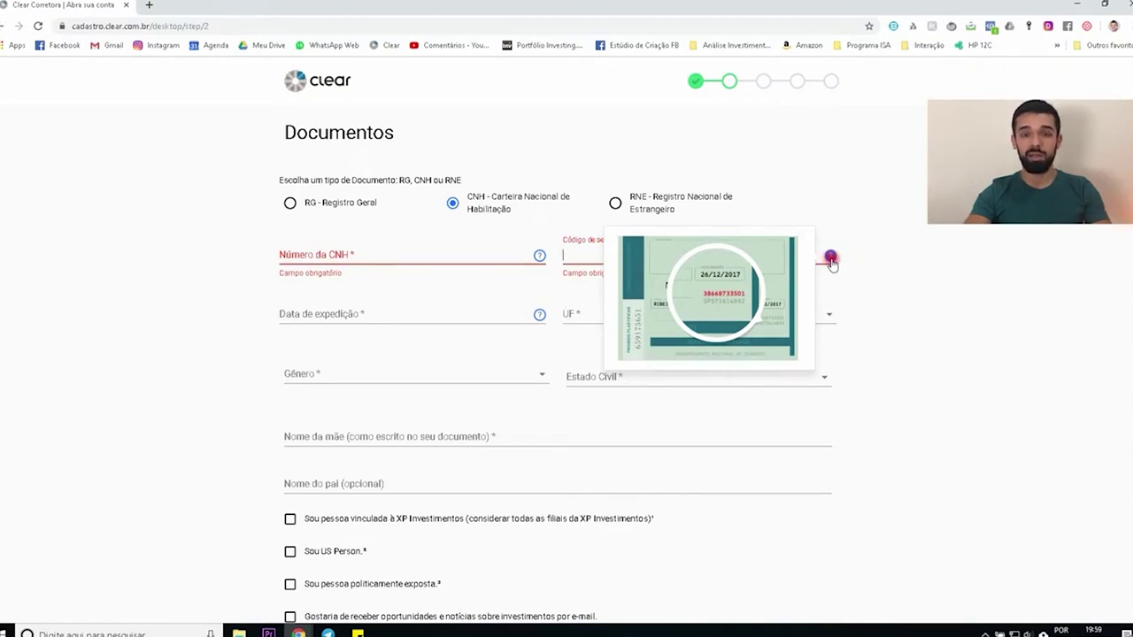
{"action": "mouse_move", "coordinate": [539, 257]}
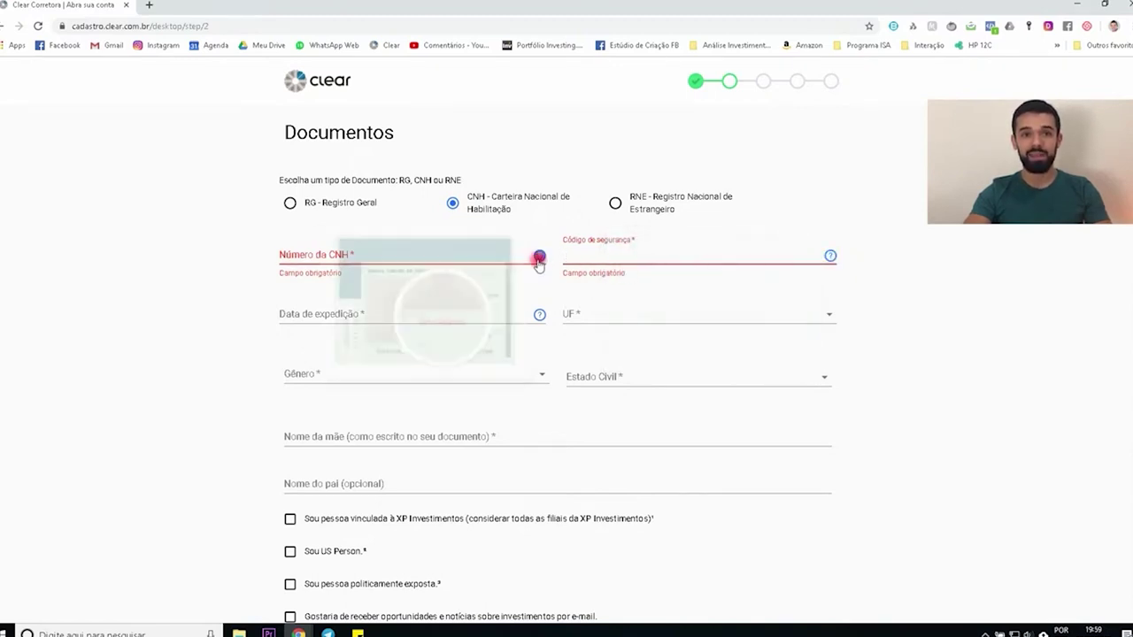
{"action": "mouse_move", "coordinate": [536, 314]}
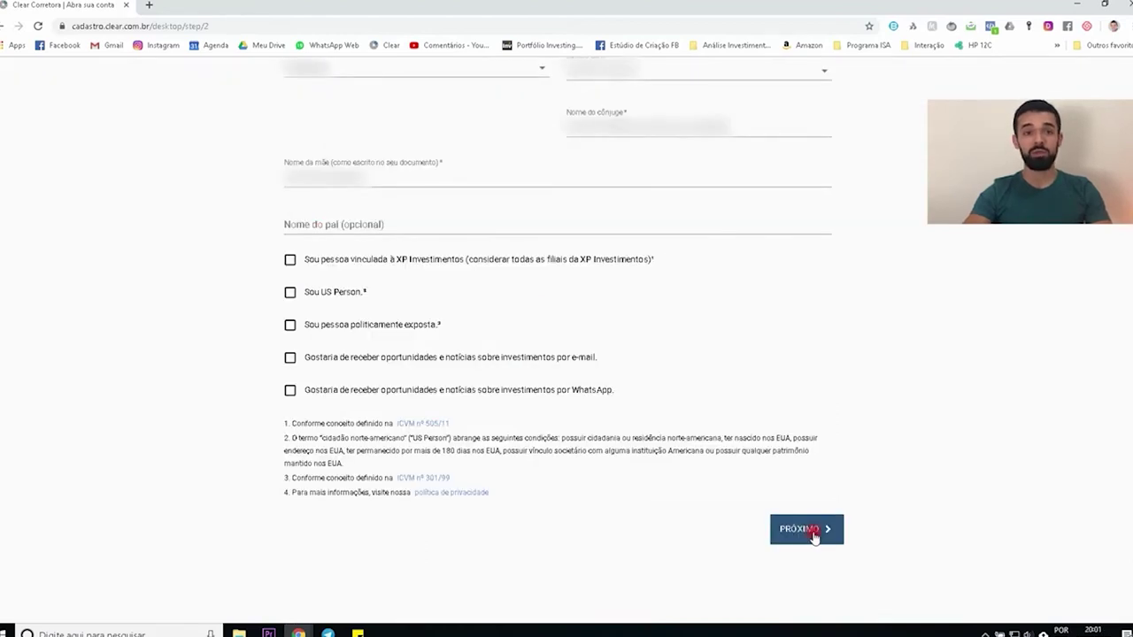
{"action": "left_click", "coordinate": [808, 529]}
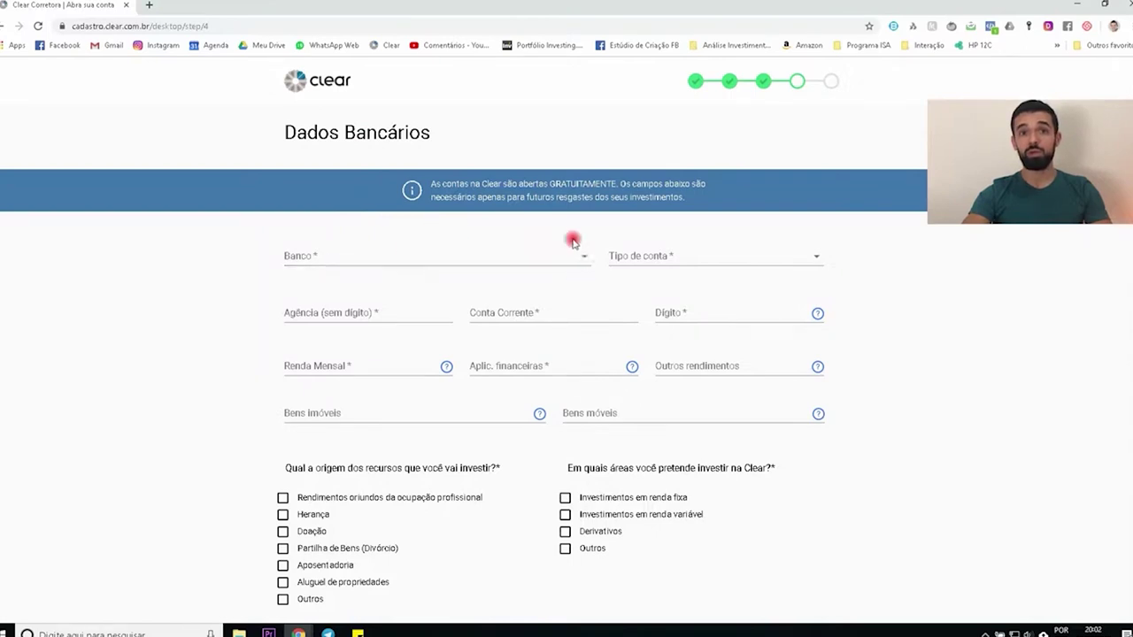
Step: Choose the account type and enter the branch, checking account number and check digit
{"action": "left_click", "coordinate": [700, 261]}
{"action": "left_click", "coordinate": [700, 261]}
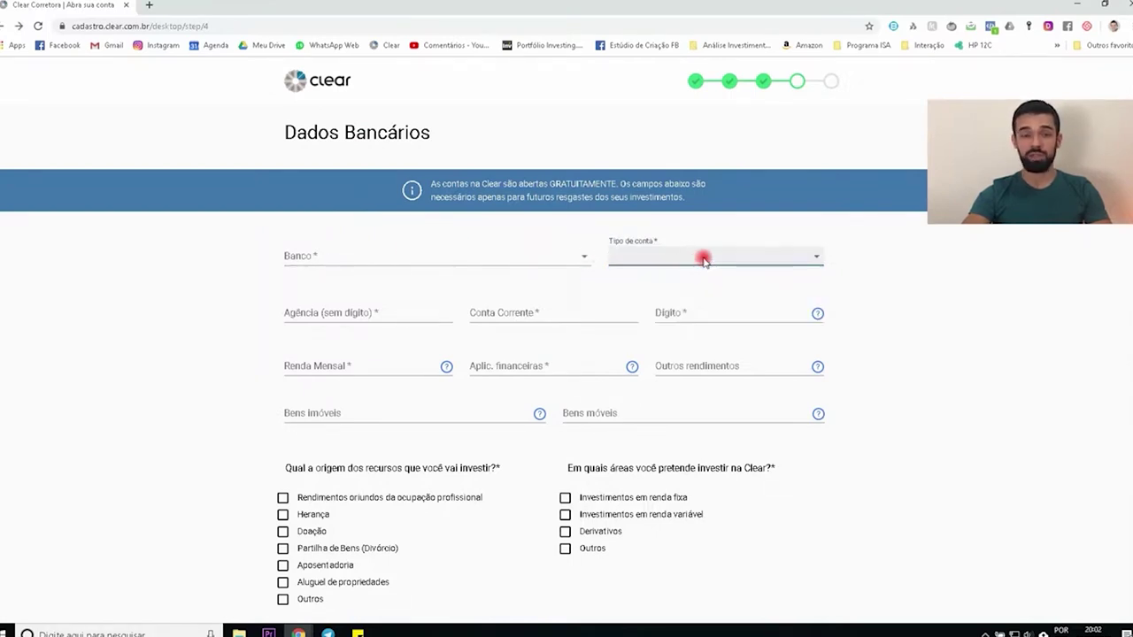
{"action": "left_click", "coordinate": [657, 298]}
{"action": "left_click", "coordinate": [375, 321]}
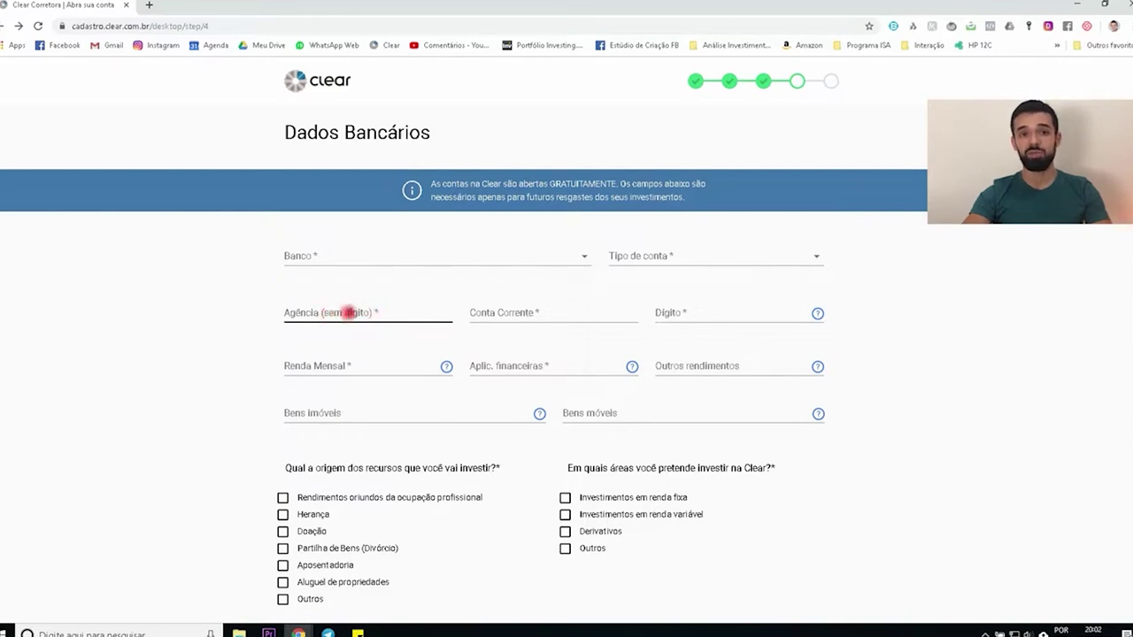
{"action": "left_click", "coordinate": [513, 319]}
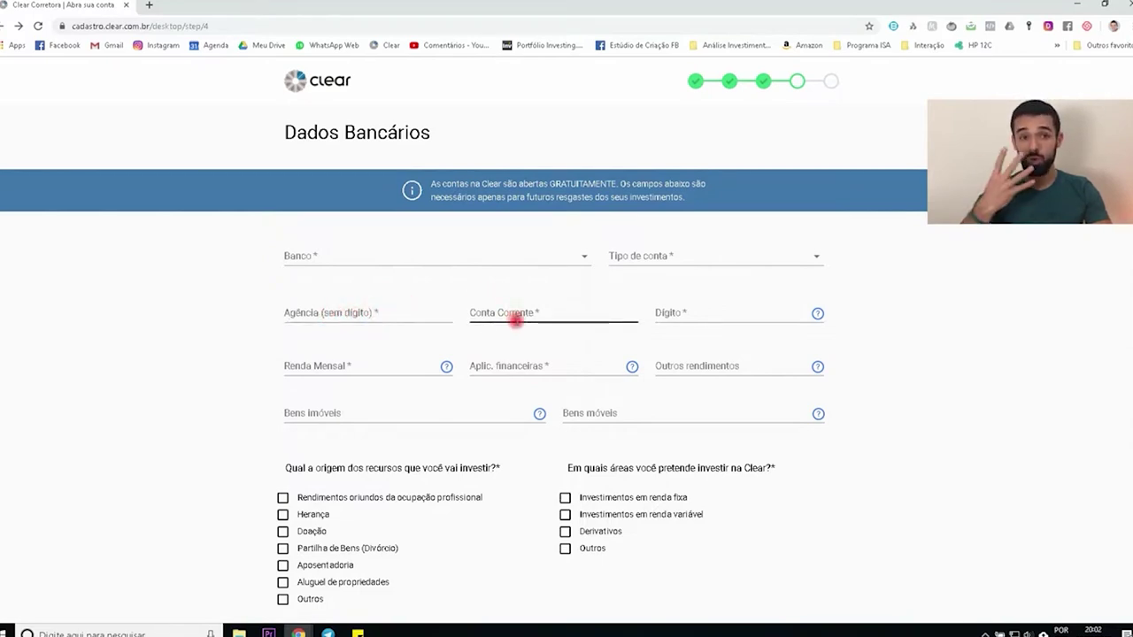
{"action": "left_click", "coordinate": [662, 295]}
Step: Enter monthly income, investments, other income, real estate and movable assets, then submit
{"action": "left_click", "coordinate": [347, 368]}
{"action": "left_click", "coordinate": [506, 366]}
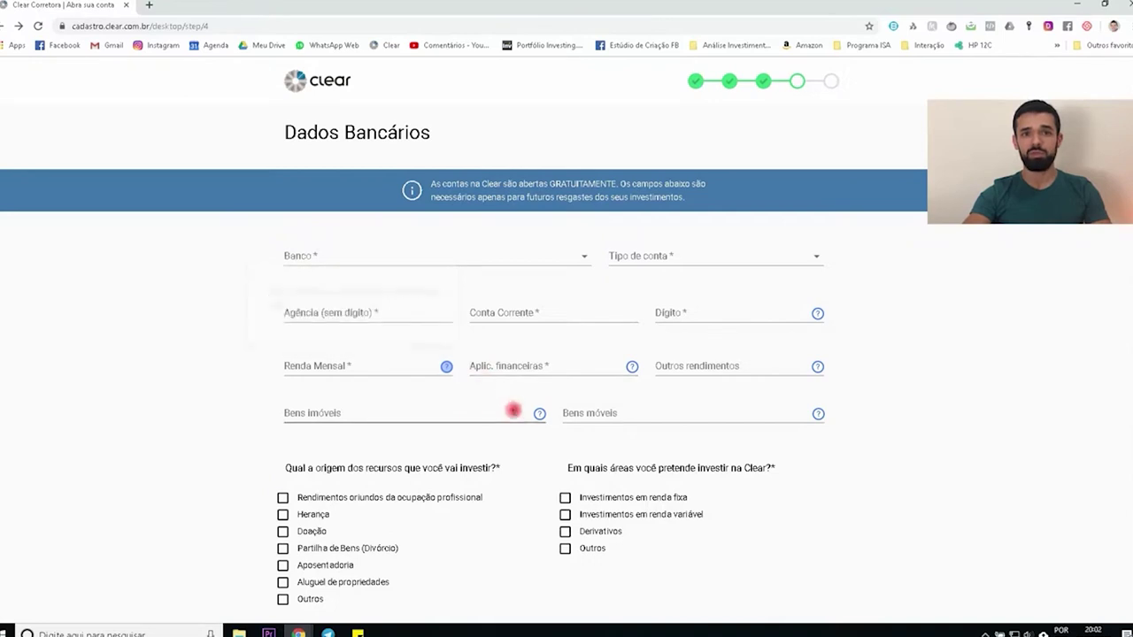
{"action": "left_click", "coordinate": [735, 370]}
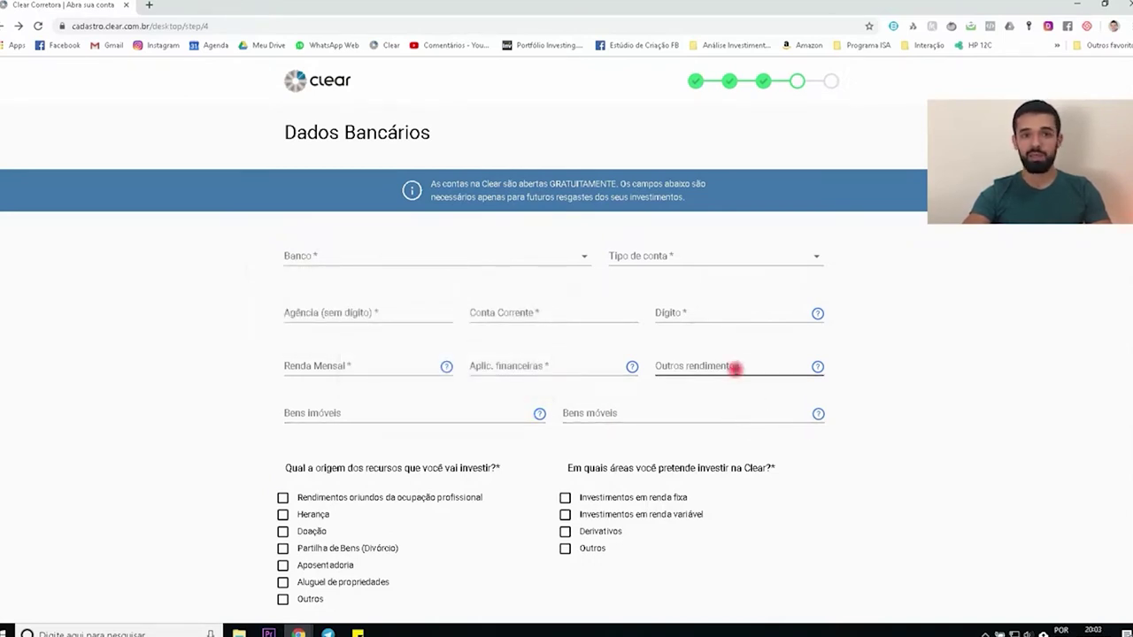
{"action": "left_click", "coordinate": [336, 412]}
{"action": "left_click", "coordinate": [642, 412]}
{"action": "left_click", "coordinate": [918, 450]}
{"action": "scroll", "coordinate": [918, 449], "scroll_direction": "down", "scroll_amount": 2}
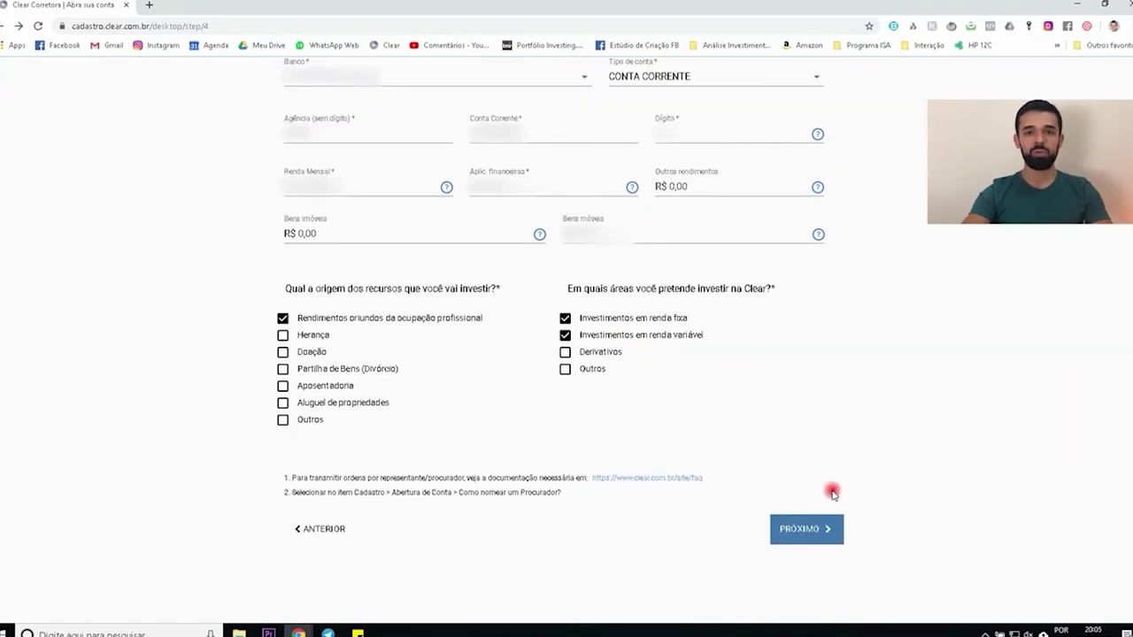
{"action": "left_click", "coordinate": [818, 529]}
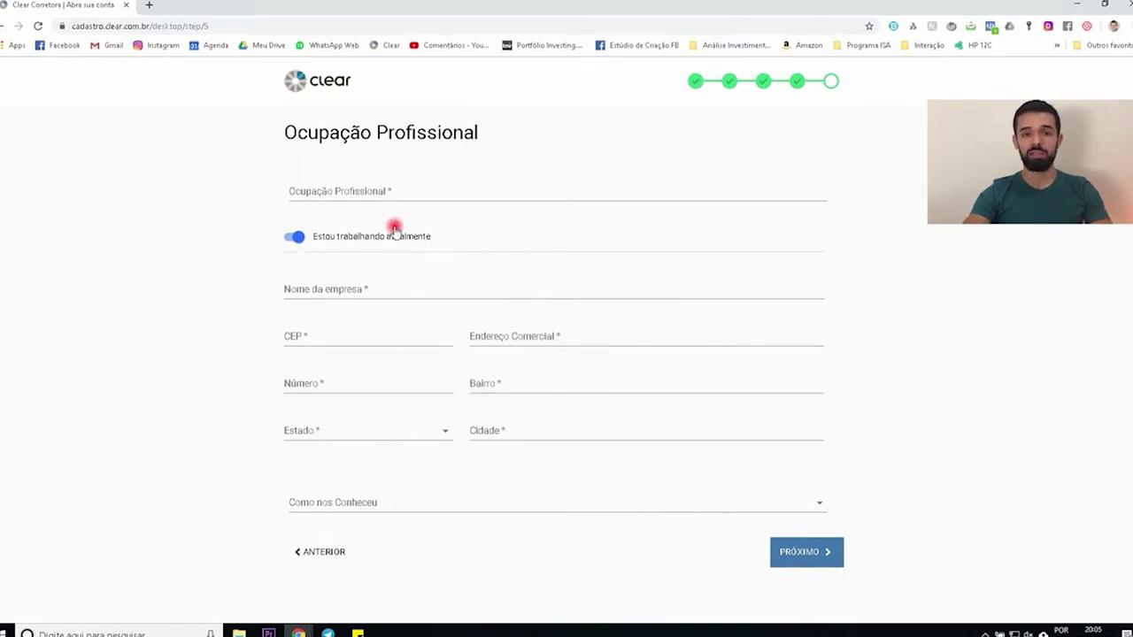
Step: Submit the Ocupação Profissional step to complete the account registration
{"action": "left_click", "coordinate": [817, 551]}
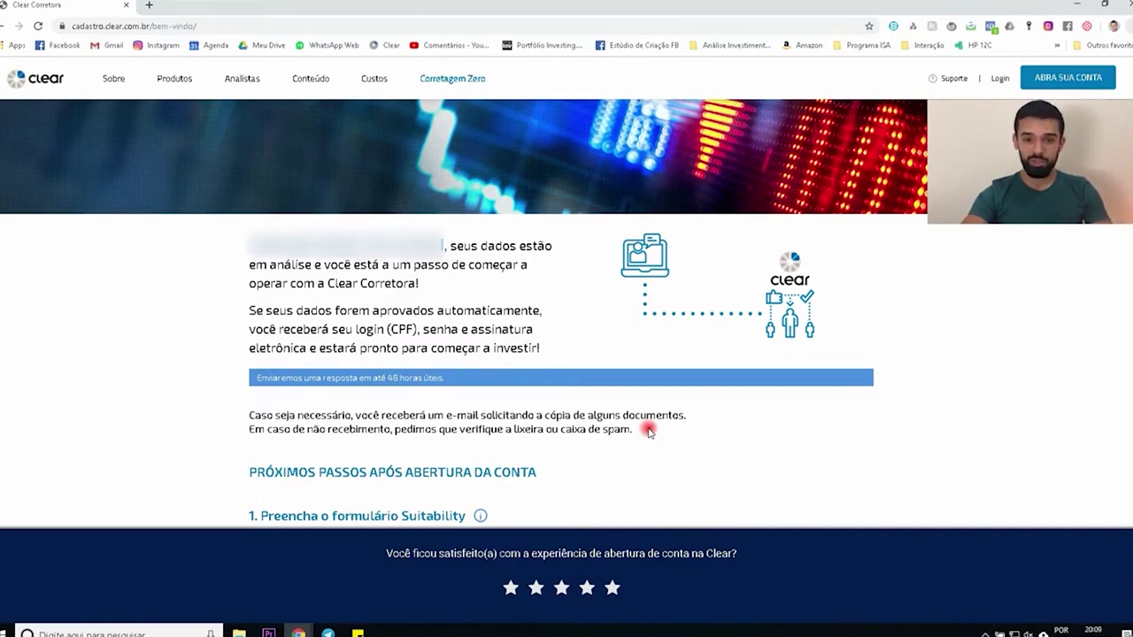
Step: Give the account-opening survey a five-star rating and send it with Enviar
{"action": "scroll", "coordinate": [648, 430], "scroll_direction": "down", "scroll_amount": 2}
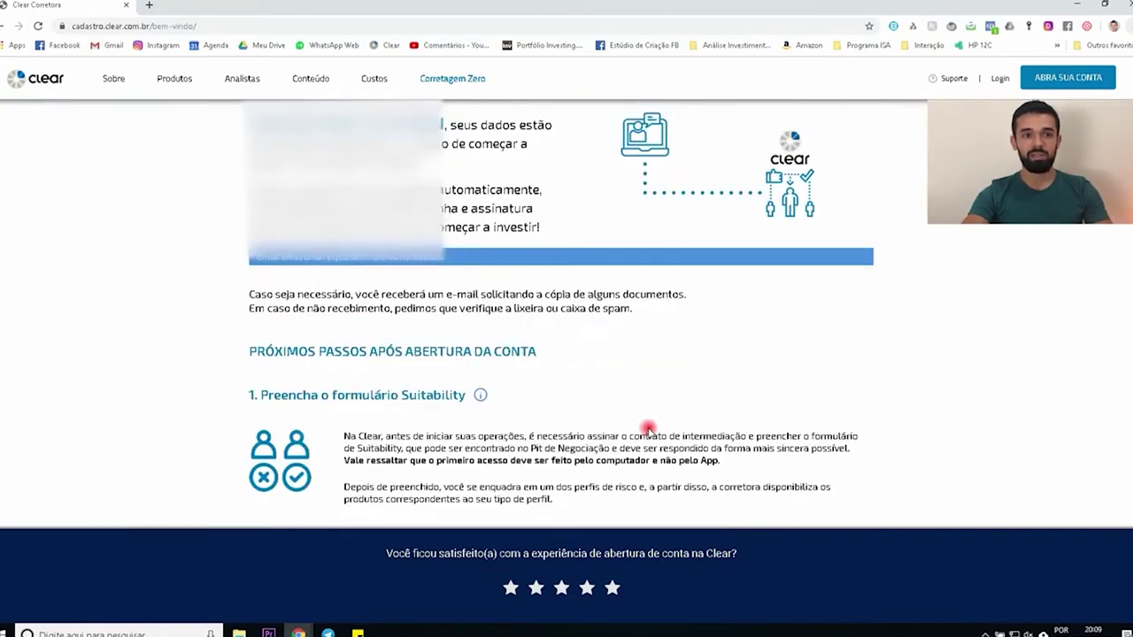
{"action": "left_click_drag", "start_coordinate": [260, 333], "coordinate": [403, 346]}
{"action": "left_click", "coordinate": [403, 338]}
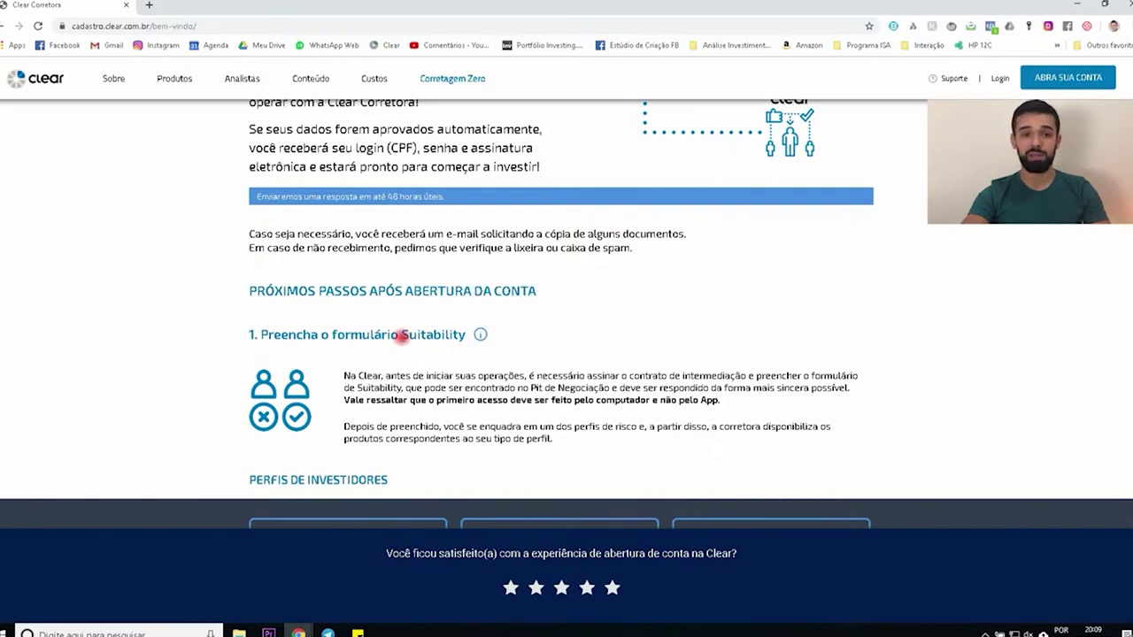
{"action": "scroll", "coordinate": [403, 337], "scroll_direction": "down", "scroll_amount": 3}
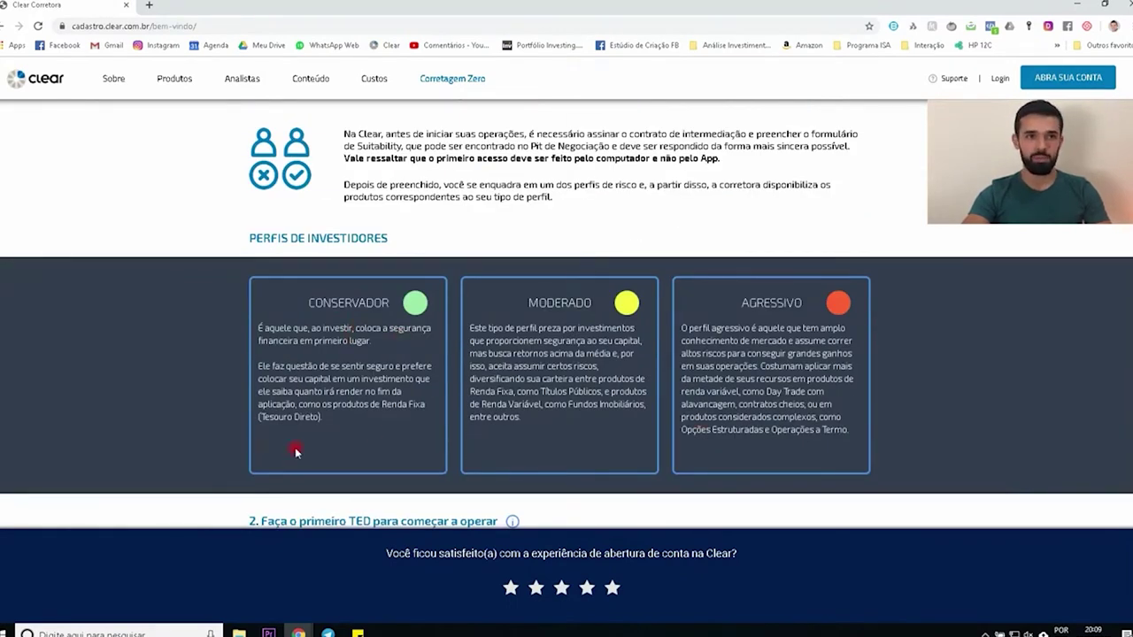
{"action": "scroll", "coordinate": [531, 379], "scroll_direction": "down", "scroll_amount": 4}
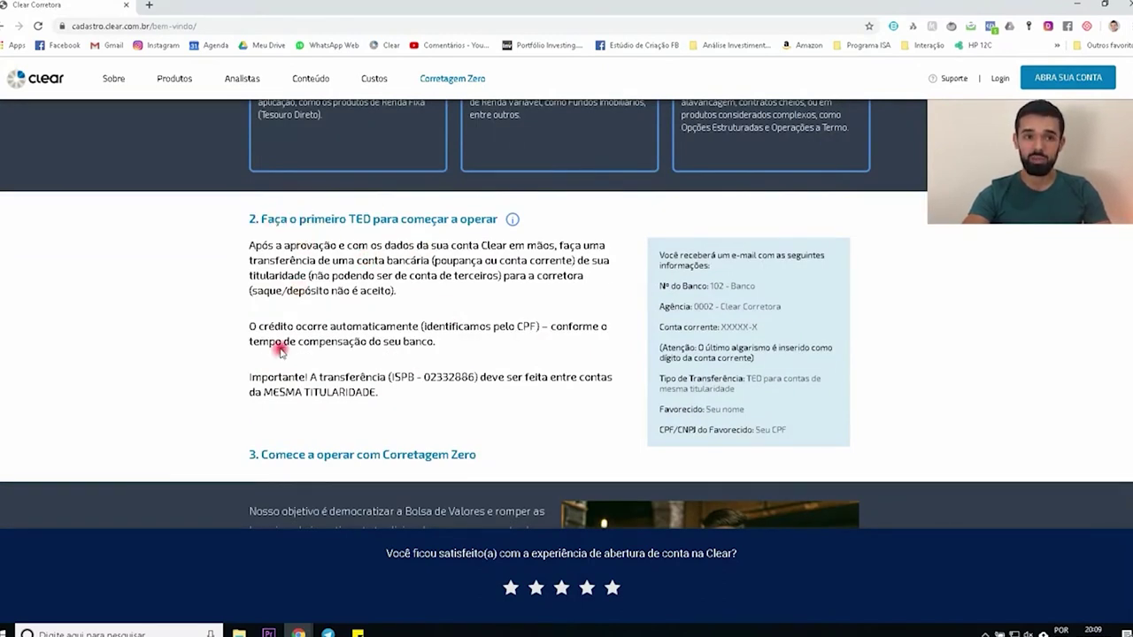
{"action": "scroll", "coordinate": [283, 301], "scroll_direction": "down", "scroll_amount": 2}
{"action": "scroll", "coordinate": [372, 248], "scroll_direction": "down", "scroll_amount": 3}
{"action": "scroll", "coordinate": [412, 211], "scroll_direction": "down", "scroll_amount": 3}
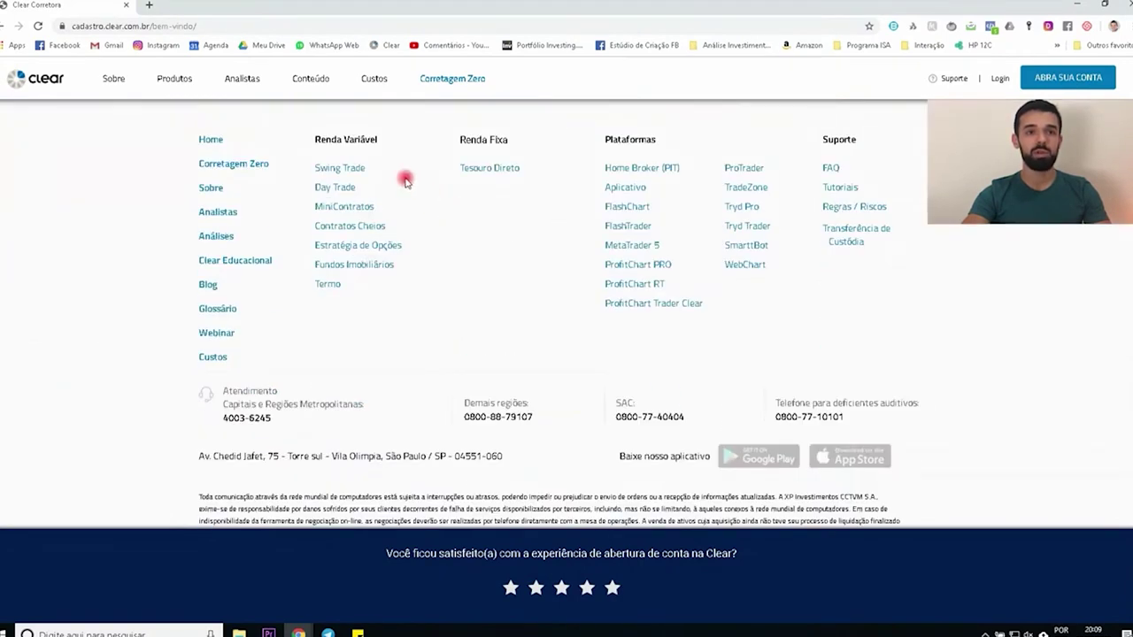
{"action": "scroll", "coordinate": [265, 240], "scroll_direction": "down", "scroll_amount": 1}
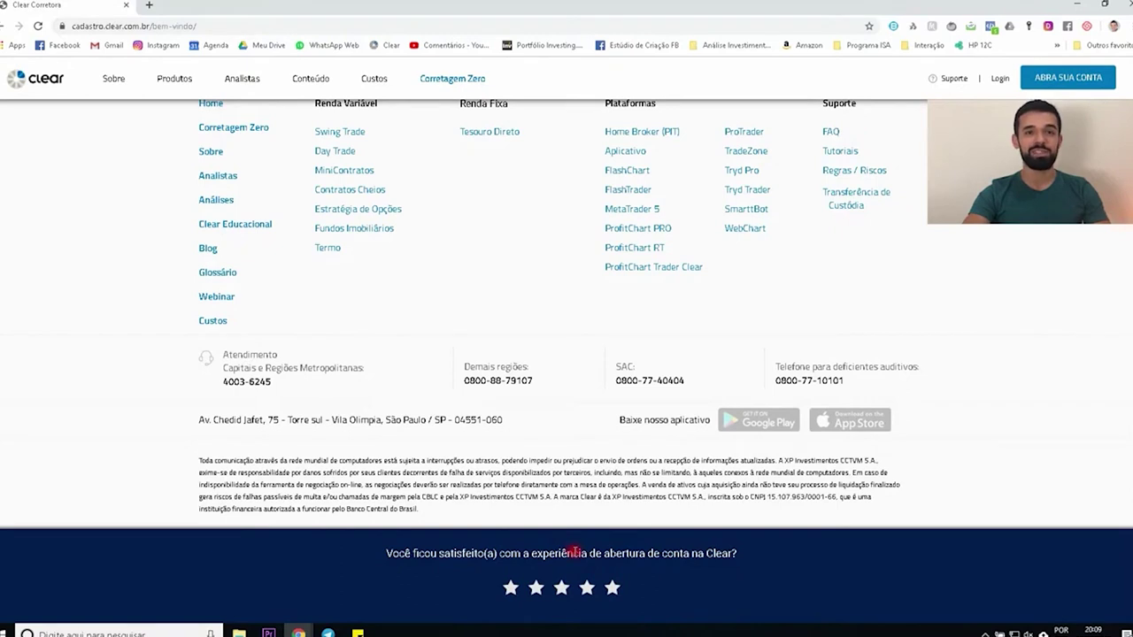
{"action": "left_click", "coordinate": [610, 587]}
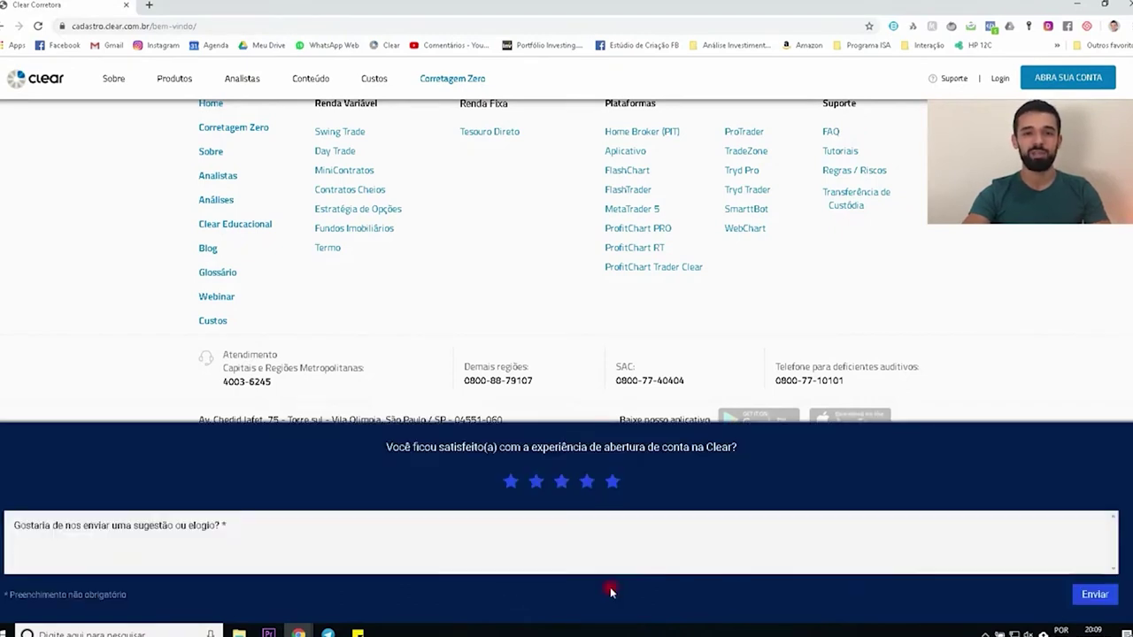
{"action": "left_click", "coordinate": [1095, 595]}
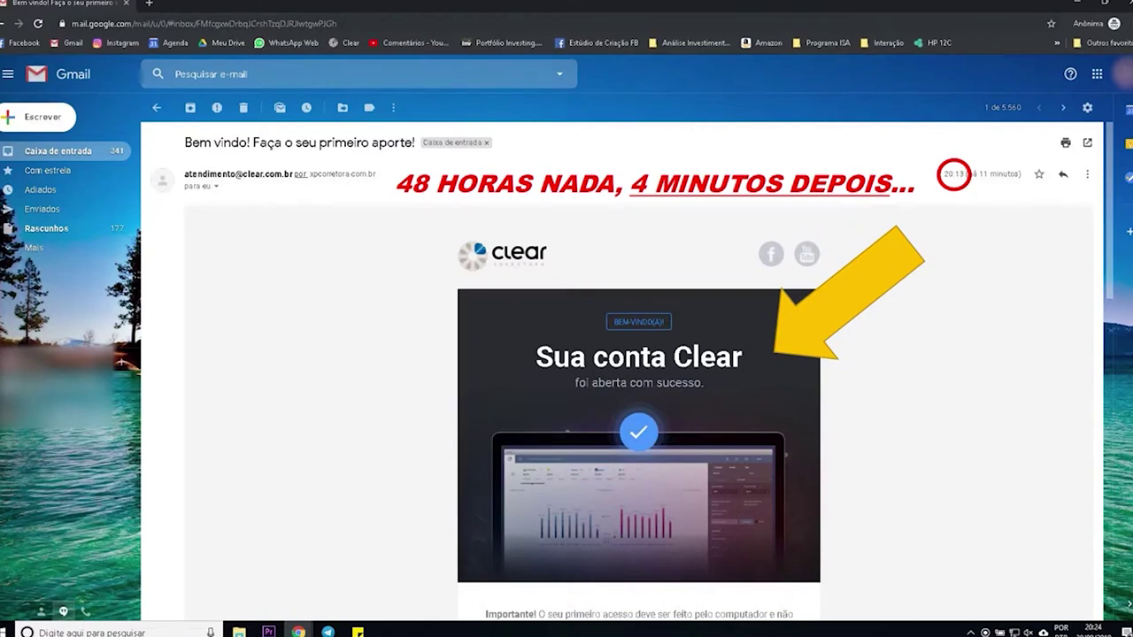
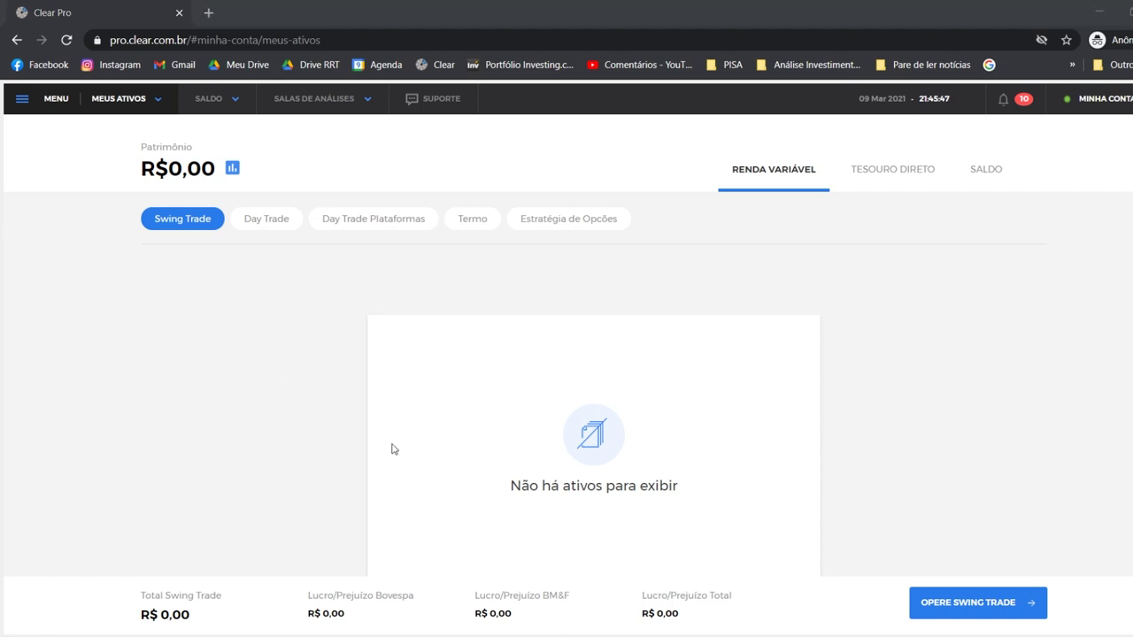
Step: Check the Tesouro Direto and Renda Variável holdings, then bring up the site navigation sections
{"action": "left_click_drag", "start_coordinate": [304, 475], "coordinate": [303, 464]}
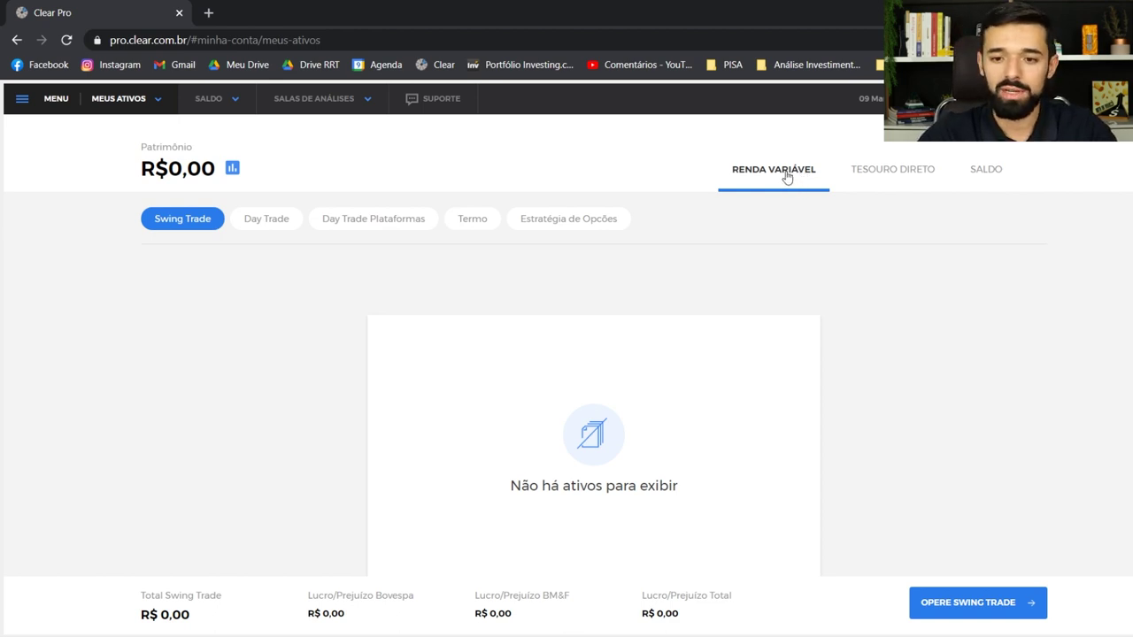
{"action": "left_click", "coordinate": [896, 176]}
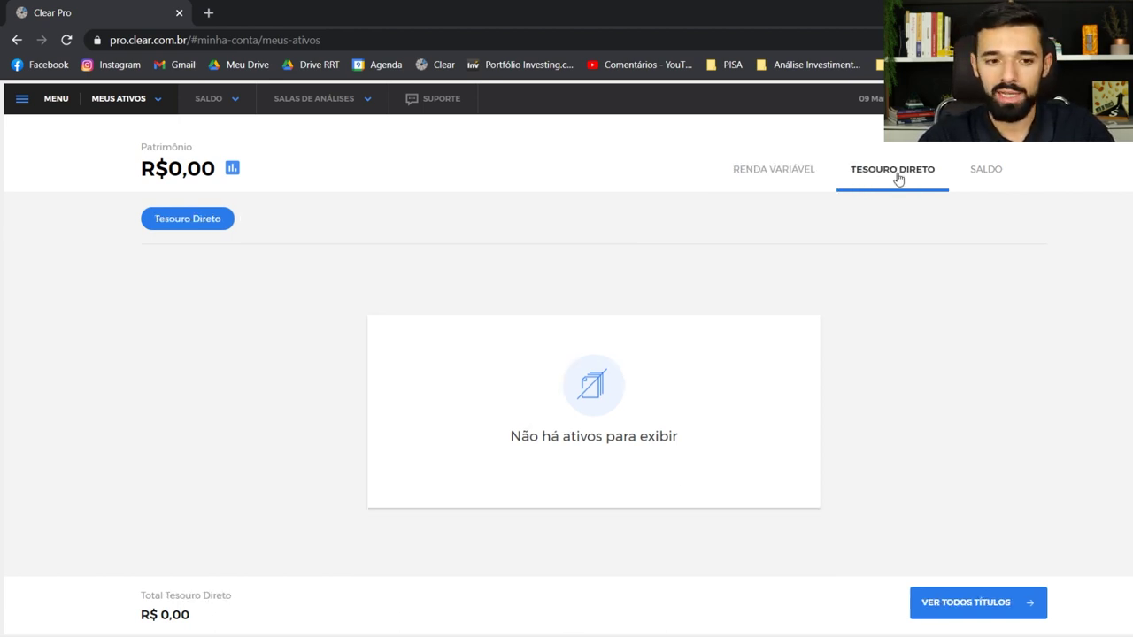
{"action": "left_click", "coordinate": [767, 178]}
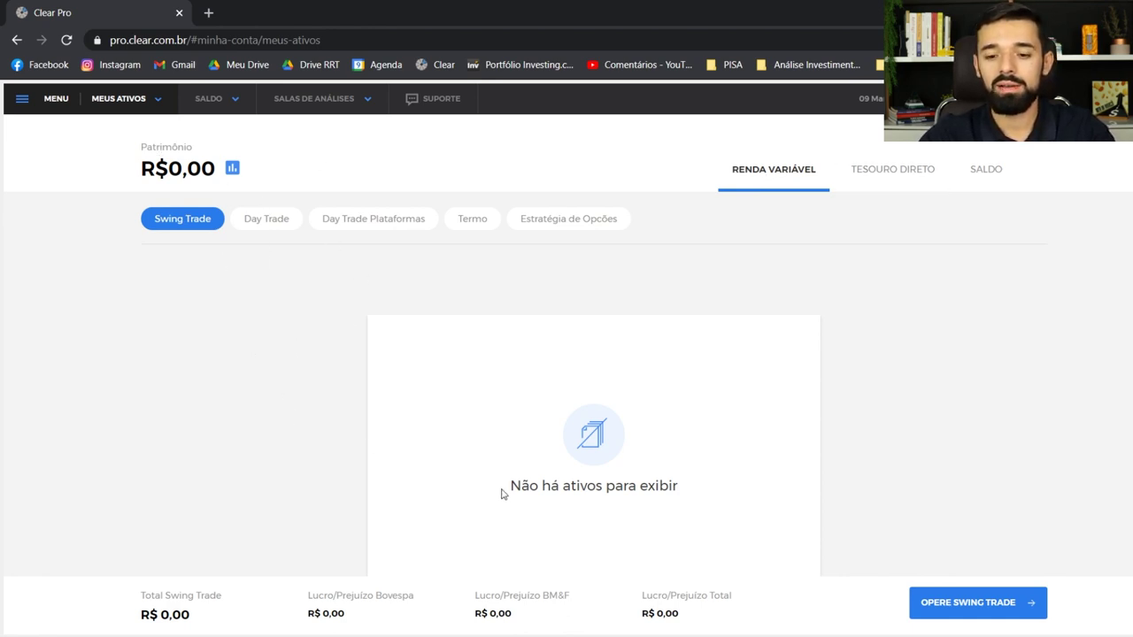
{"action": "left_click", "coordinate": [144, 101]}
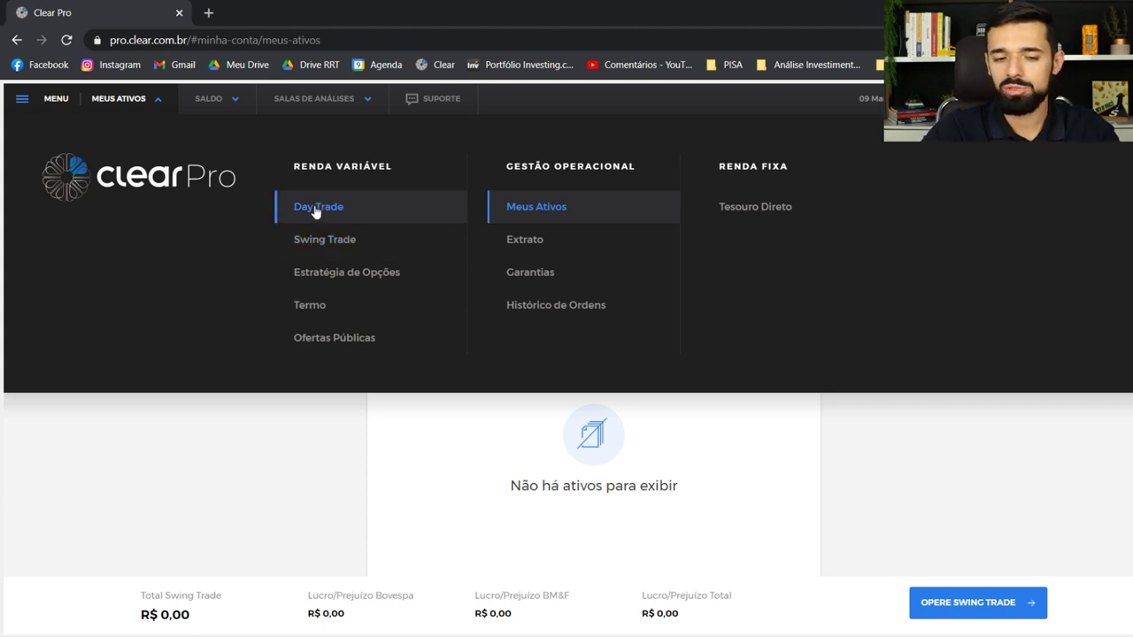
Step: Go to Swing Trade and dismiss its welcome screen with 'Não aparecer mais essa tela' ticked
{"action": "left_click", "coordinate": [365, 245]}
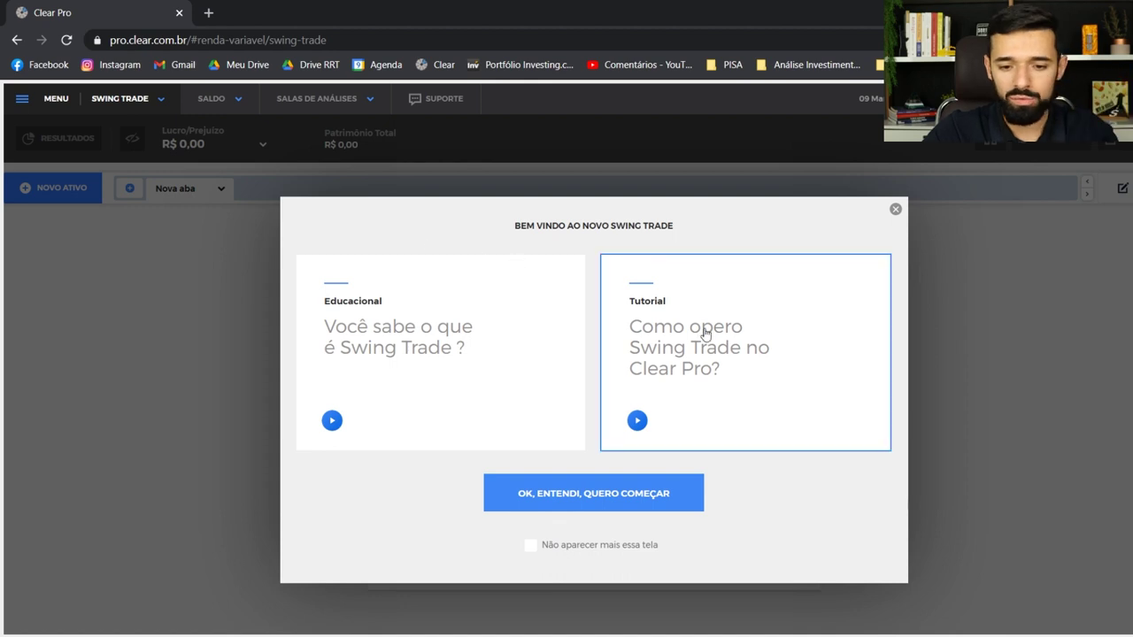
{"action": "left_click", "coordinate": [628, 548]}
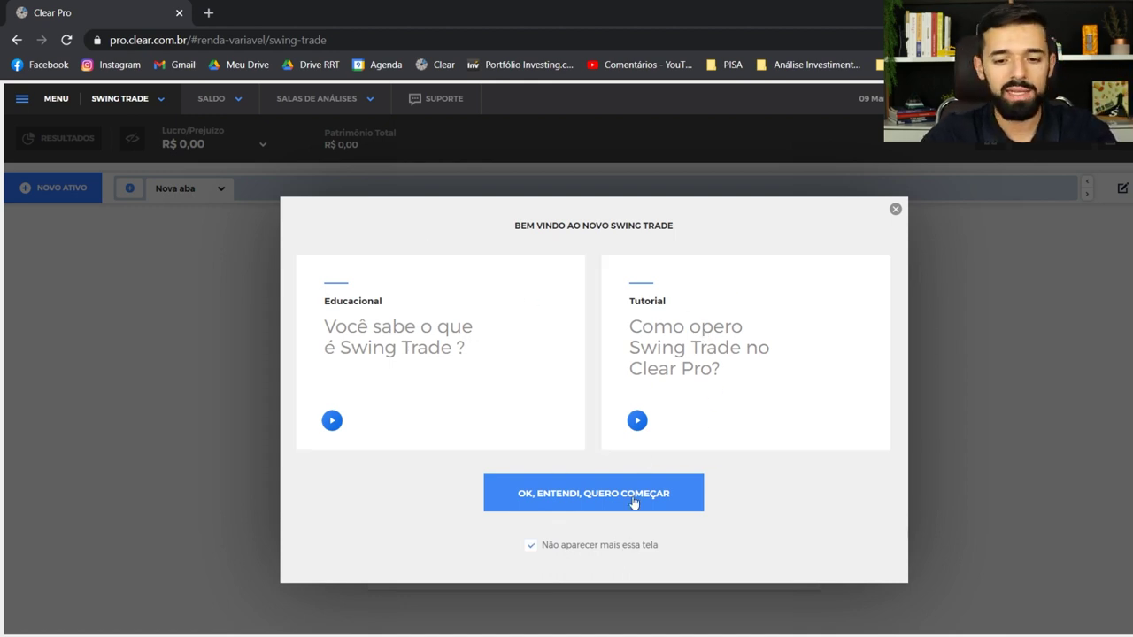
{"action": "left_click", "coordinate": [663, 495]}
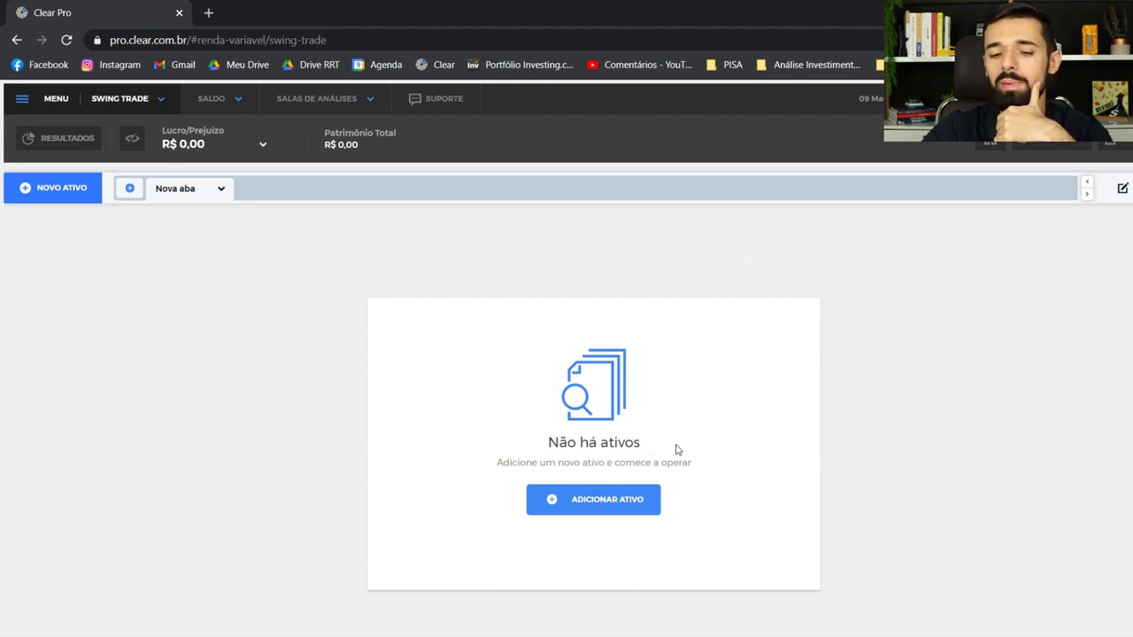
Step: Search PETROBRAS in Adicionar Ativo and add PETR4 to the Swing Trade screen
{"action": "left_click", "coordinate": [593, 505]}
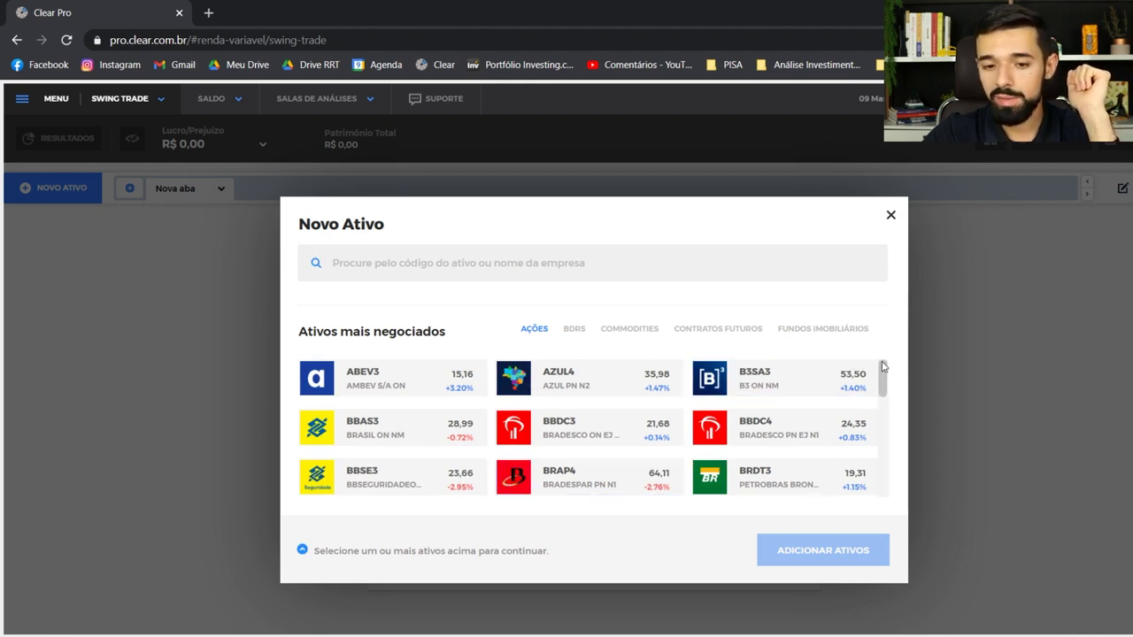
{"action": "left_click_drag", "start_coordinate": [882, 370], "coordinate": [885, 314]}
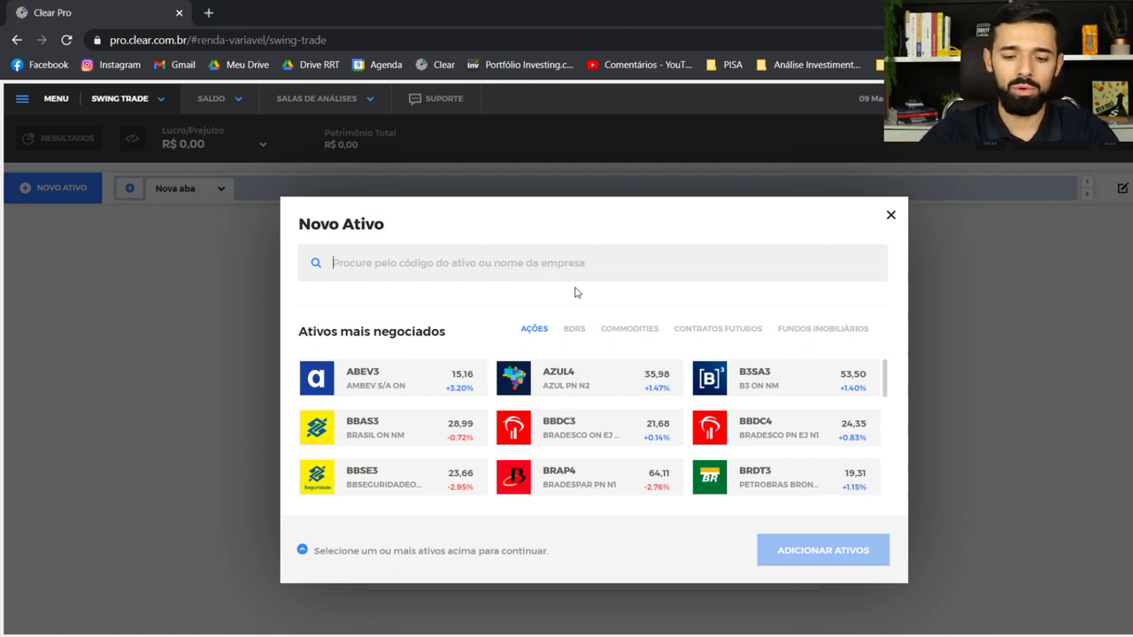
{"action": "type", "text": "PETR4"}
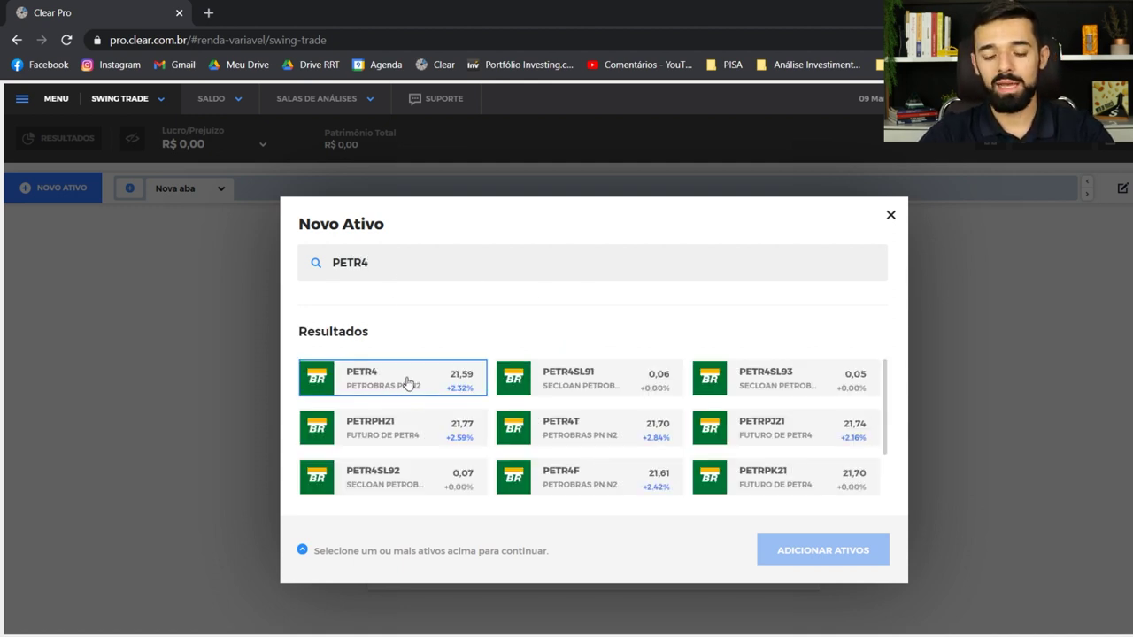
{"action": "key", "text": "ctrl+a"}
{"action": "type", "text": "PETROBRAS"}
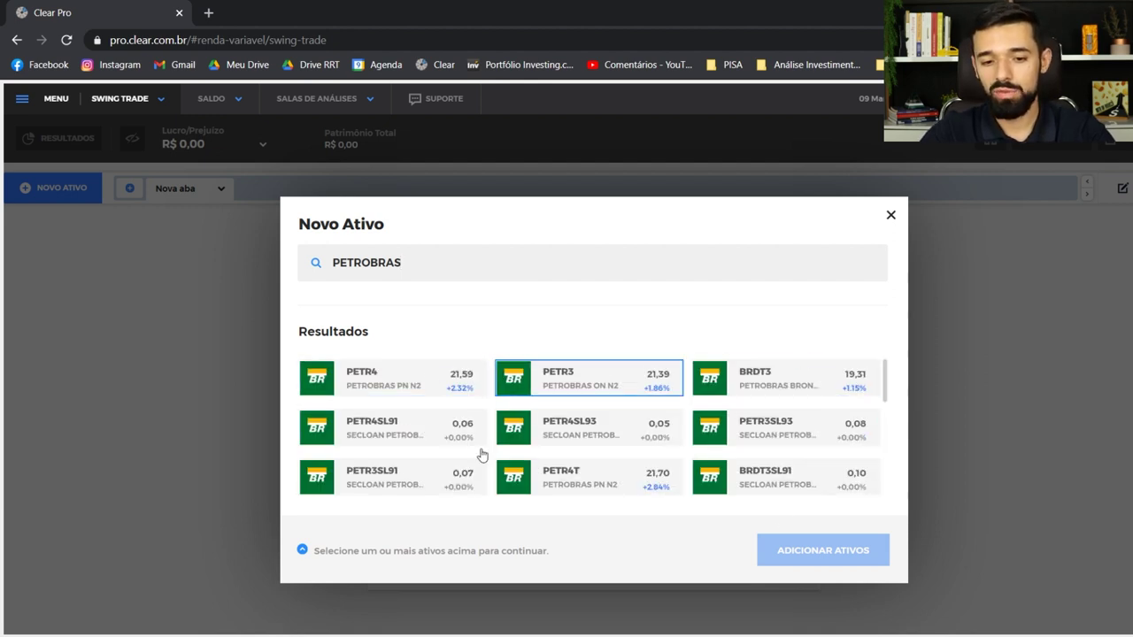
{"action": "left_click", "coordinate": [390, 387]}
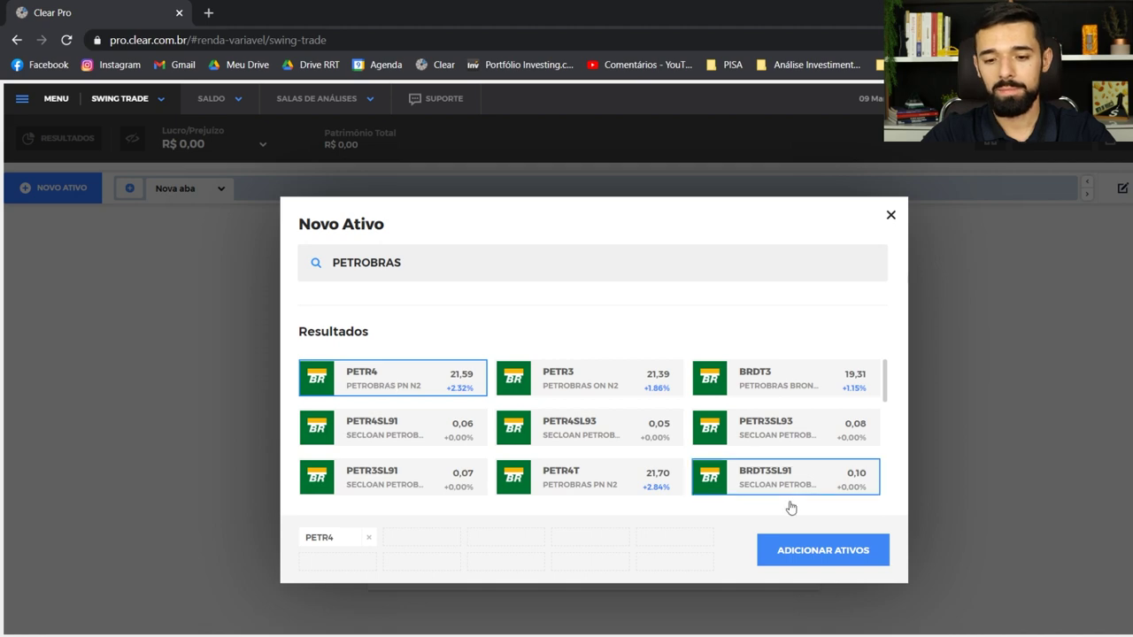
{"action": "left_click", "coordinate": [850, 563]}
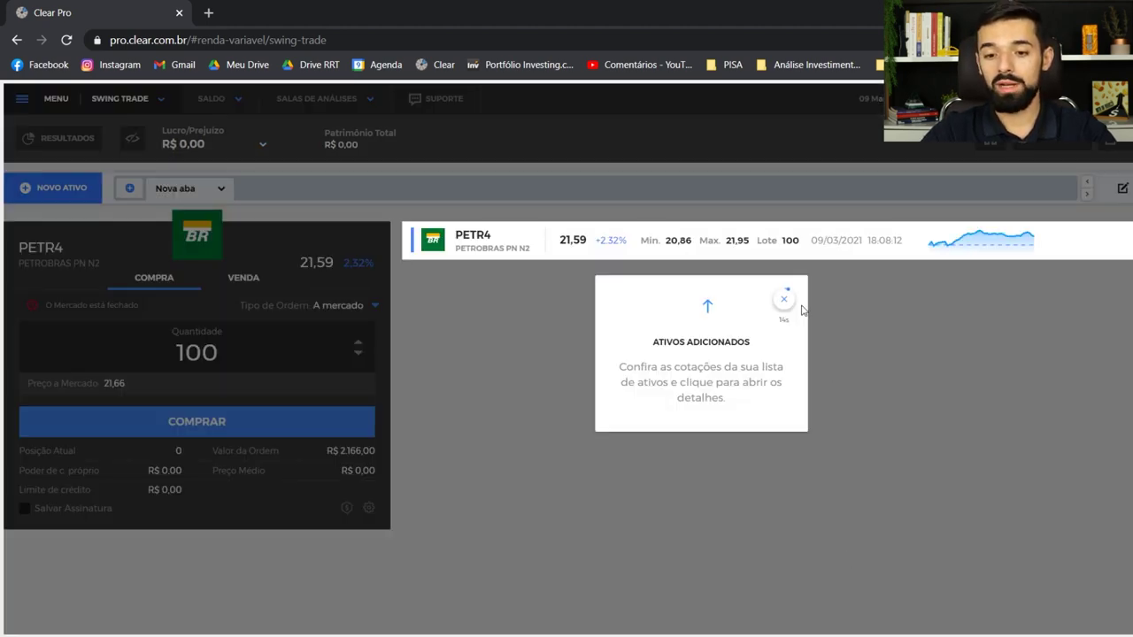
Step: Close the Ativos adicionados, Boleta and Ferramentas tour tooltips
{"action": "left_click", "coordinate": [784, 299]}
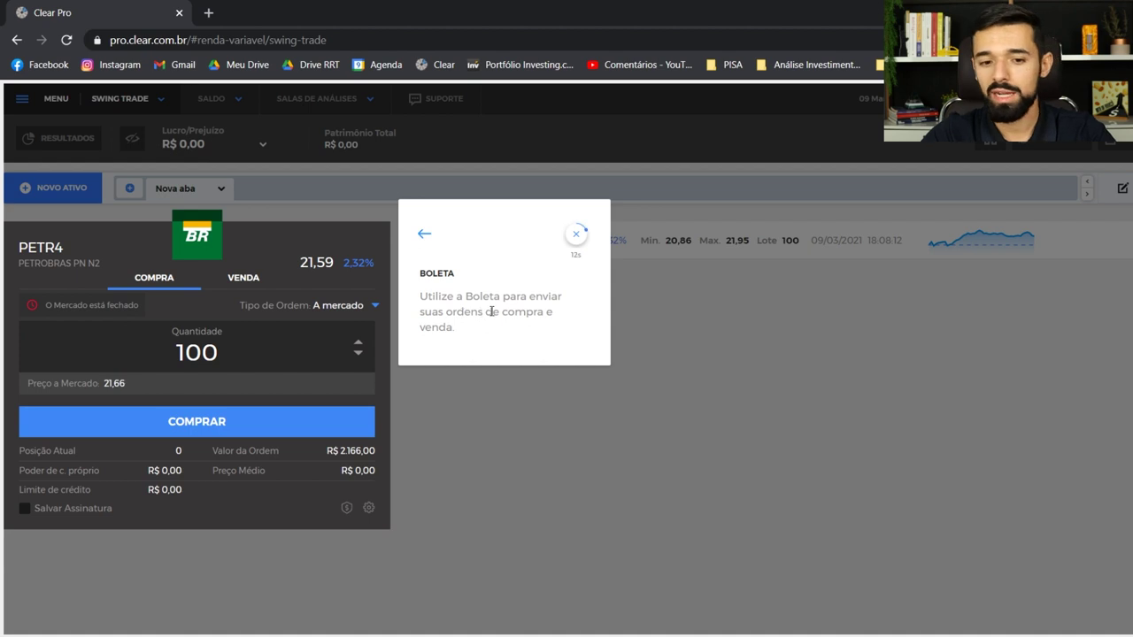
{"action": "left_click", "coordinate": [578, 237]}
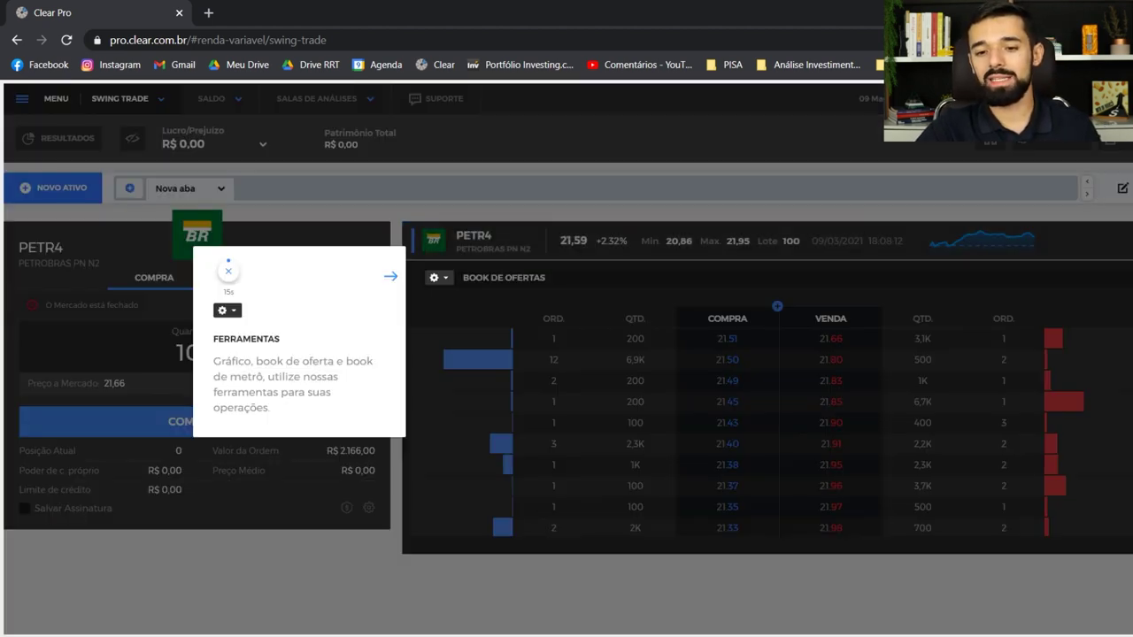
{"action": "left_click", "coordinate": [227, 275]}
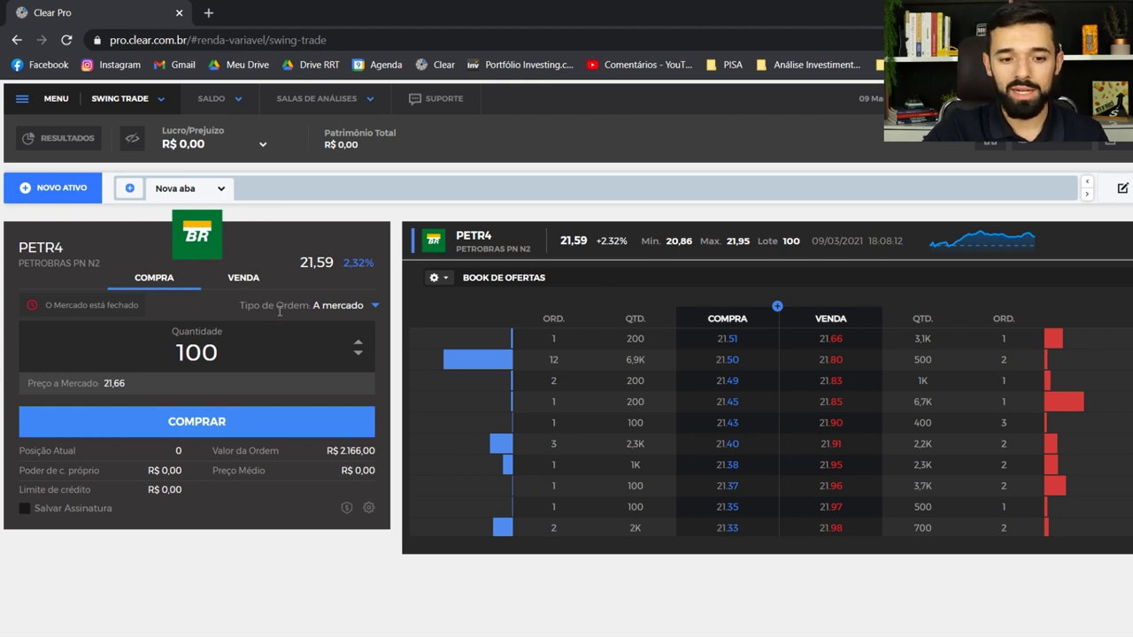
Step: Keep the PETR4 ticket on a market order and dismiss the Garantias tour tip
{"action": "left_click_drag", "start_coordinate": [252, 307], "coordinate": [362, 307]}
{"action": "left_click", "coordinate": [363, 305]}
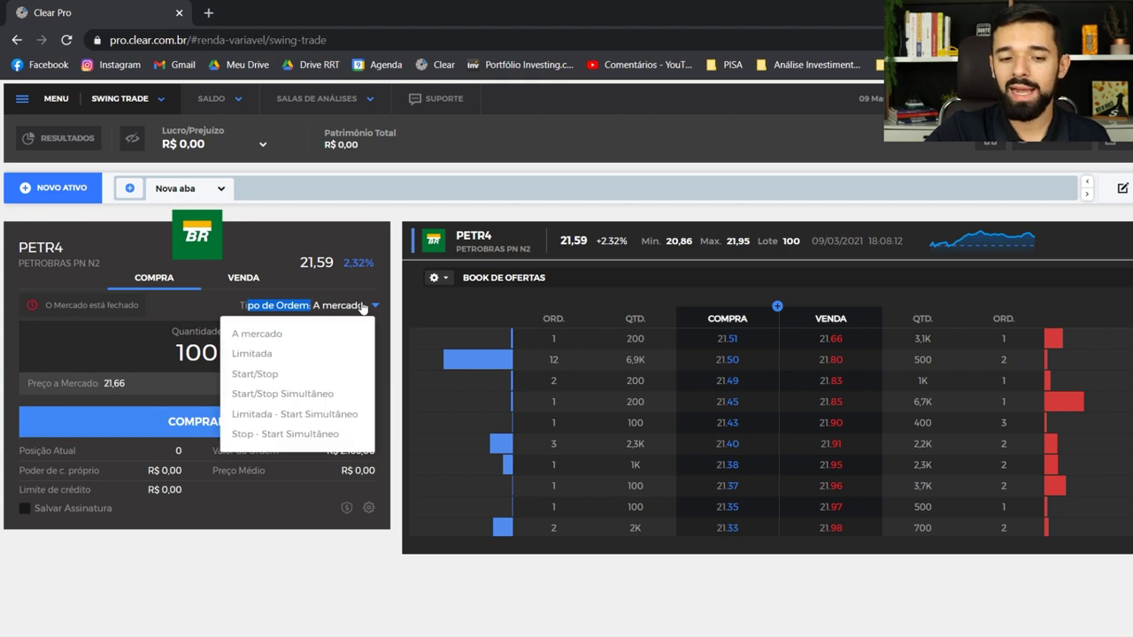
{"action": "left_click", "coordinate": [363, 305]}
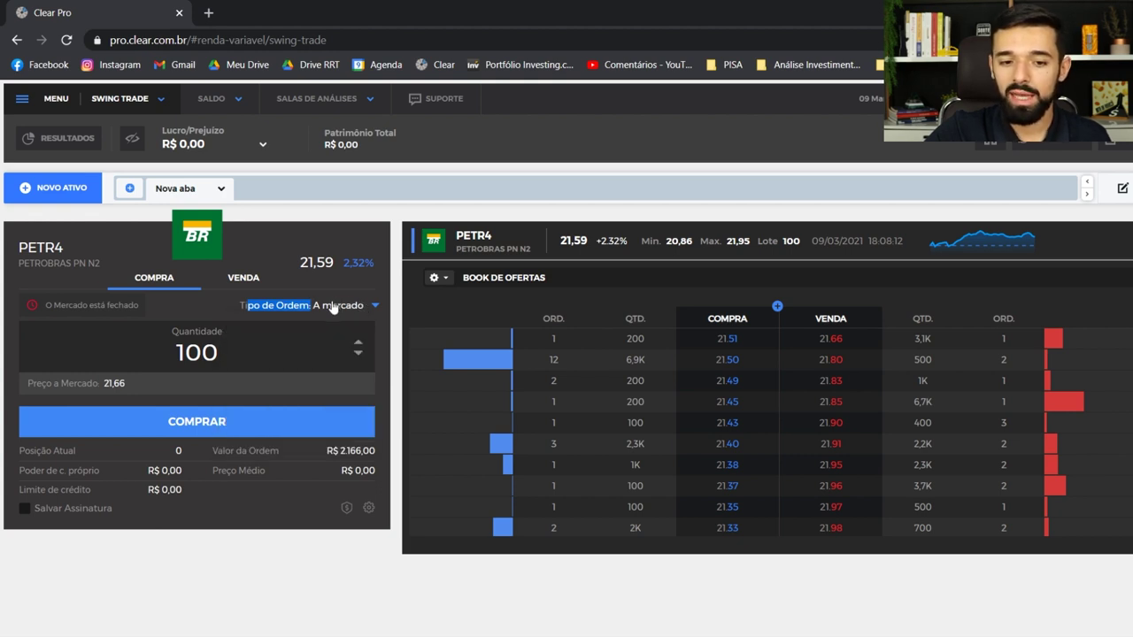
{"action": "left_click", "coordinate": [383, 282]}
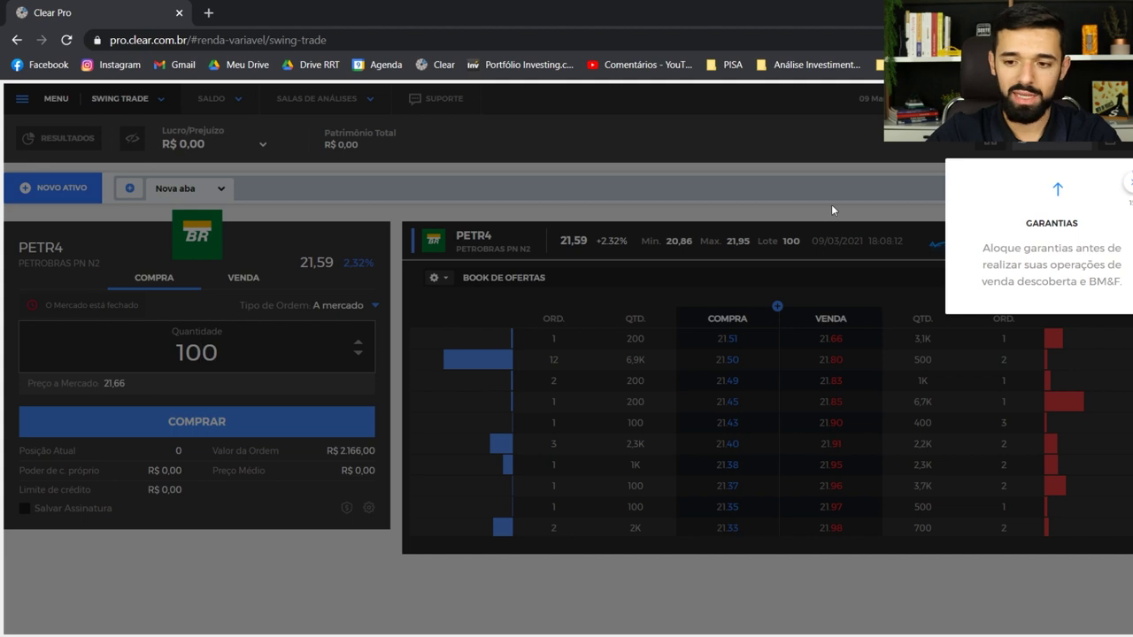
{"action": "left_click", "coordinate": [1130, 190]}
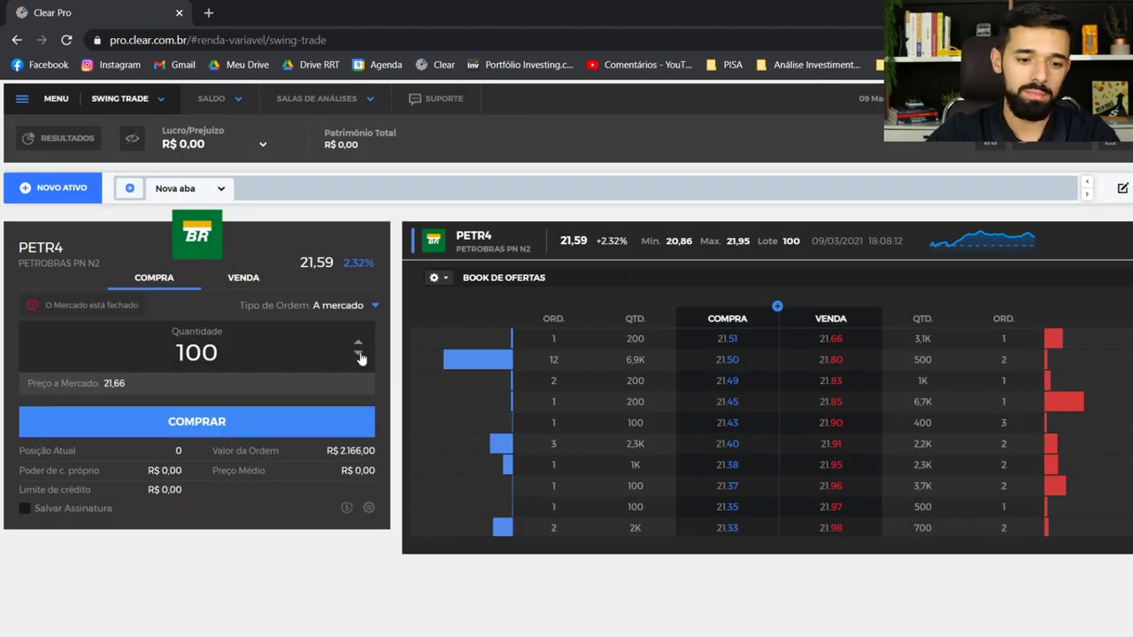
Step: Set the PETR4 buy quantity to 500 shares, totalling R$ 10.830,00
{"action": "left_click", "coordinate": [247, 357]}
{"action": "type", "text": "0"}
{"action": "key", "text": "BackSpace"}
{"action": "key", "text": "BackSpace"}
{"action": "key", "text": "BackSpace"}
{"action": "key", "text": "BackSpace"}
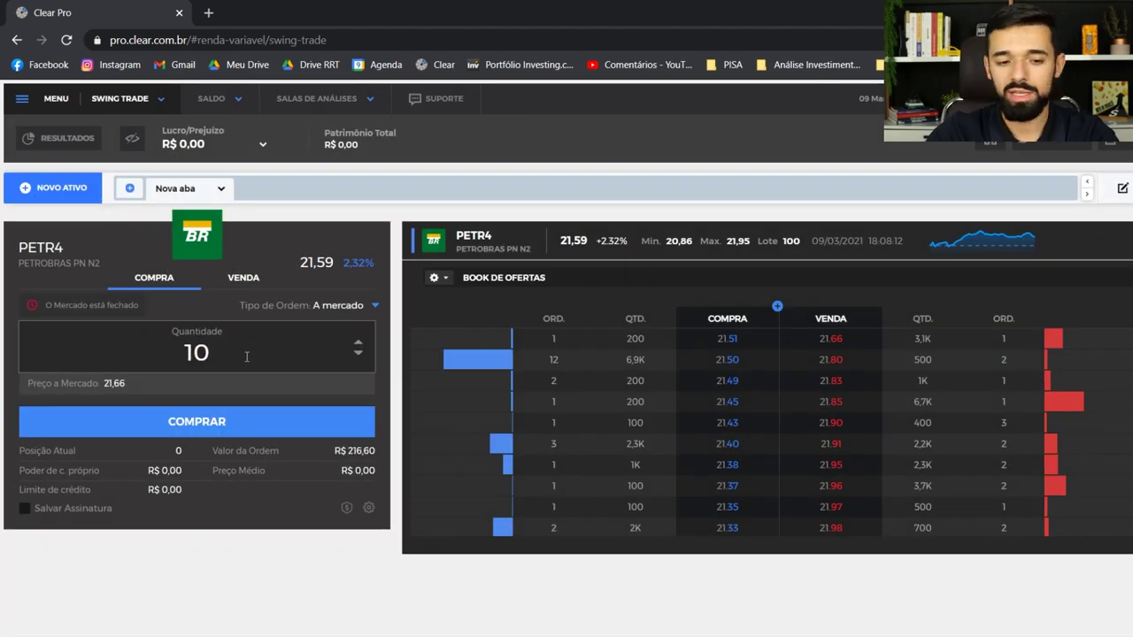
{"action": "type", "text": "500"}
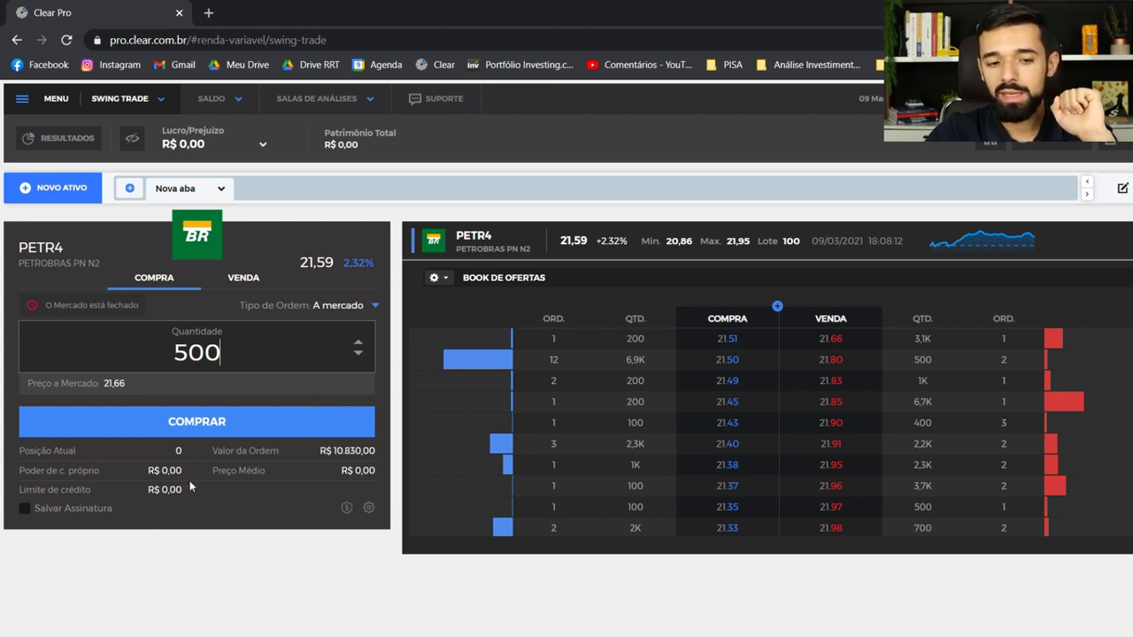
Step: Switch the PETR4 ticket to VENDA and settle the quantity at 100 shares
{"action": "left_click", "coordinate": [237, 287]}
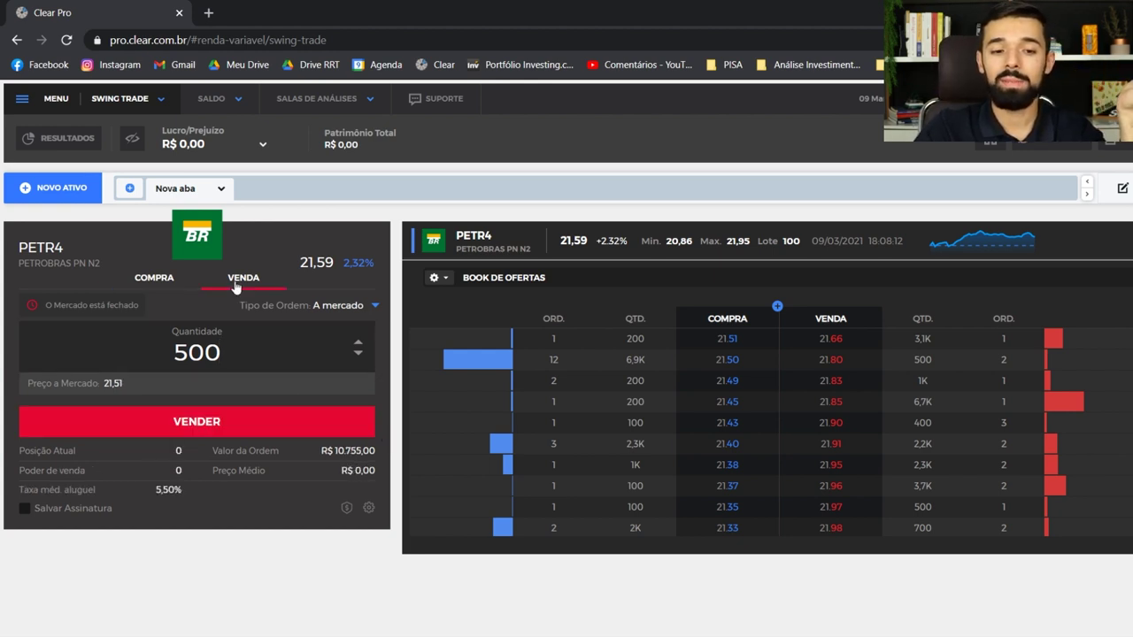
{"action": "left_click", "coordinate": [220, 352]}
{"action": "key", "text": "BackSpace"}
{"action": "key", "text": "BackSpace"}
{"action": "key", "text": "BackSpace"}
{"action": "type", "text": "200"}
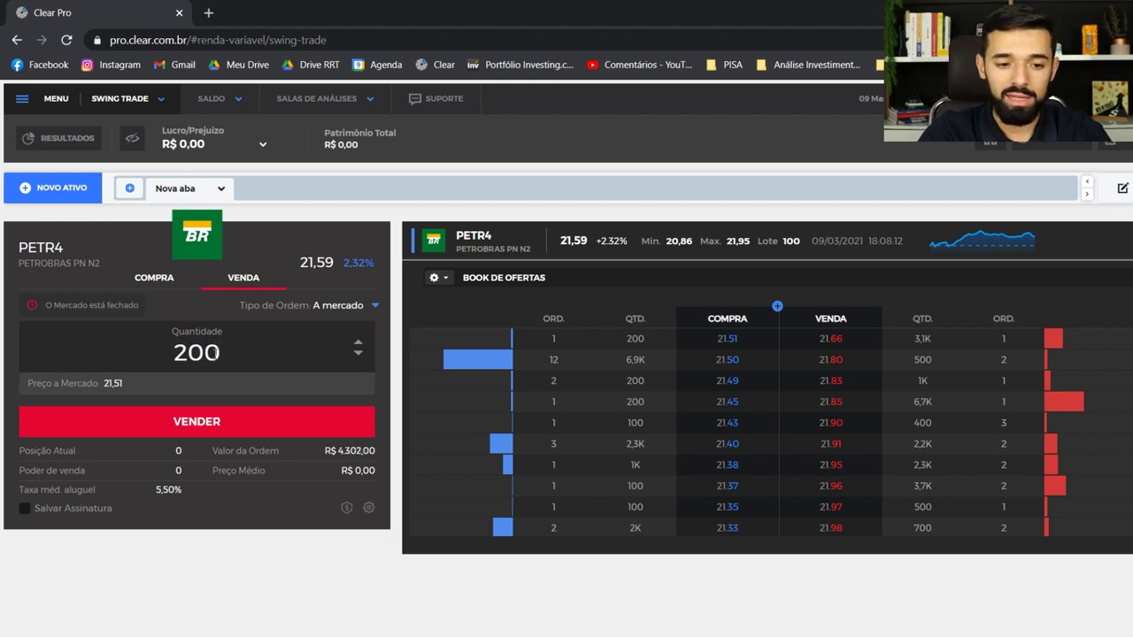
{"action": "double_click", "coordinate": [215, 352]}
{"action": "type", "text": "500"}
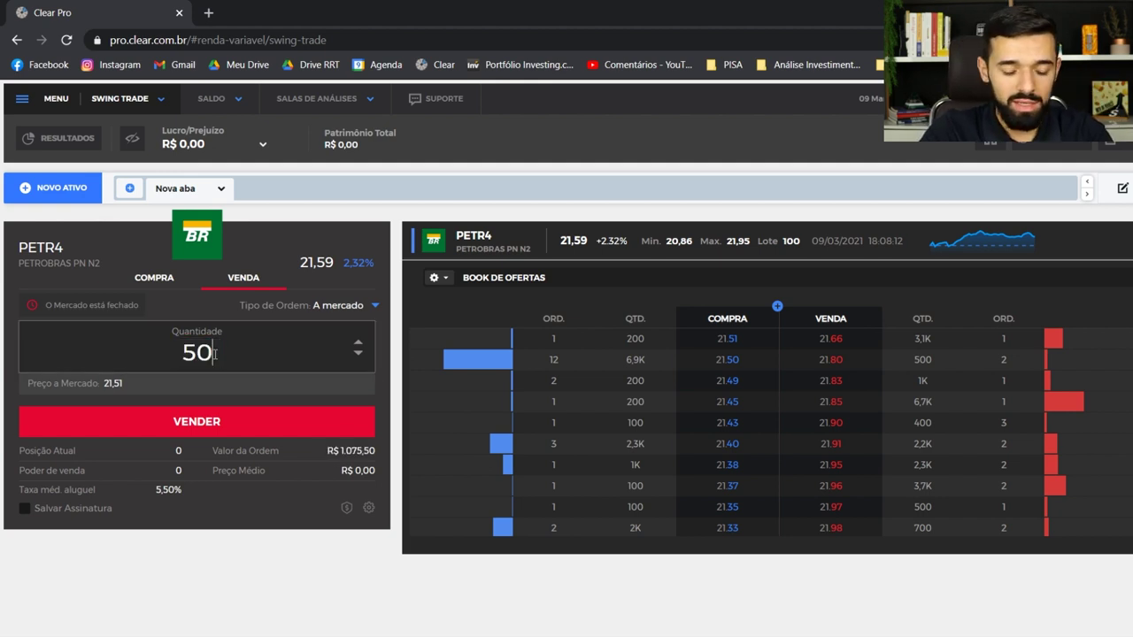
{"action": "double_click", "coordinate": [215, 353]}
{"action": "type", "text": "100"}
{"action": "key", "text": "BackSpace"}
{"action": "key", "text": "BackSpace"}
{"action": "key", "text": "BackSpace"}
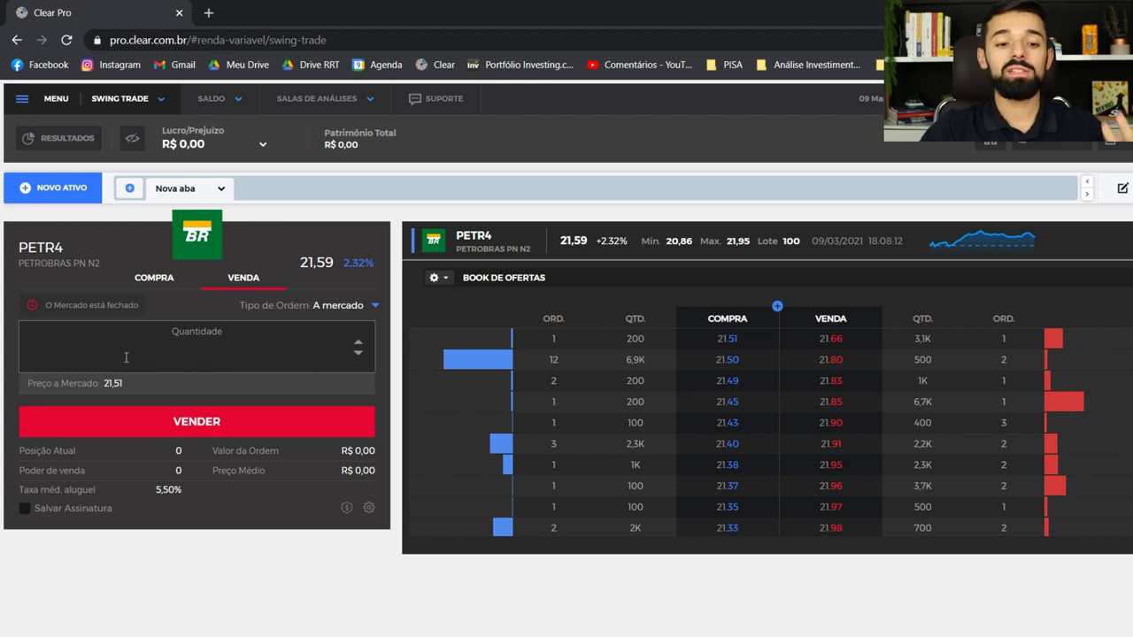
{"action": "type", "text": "100"}
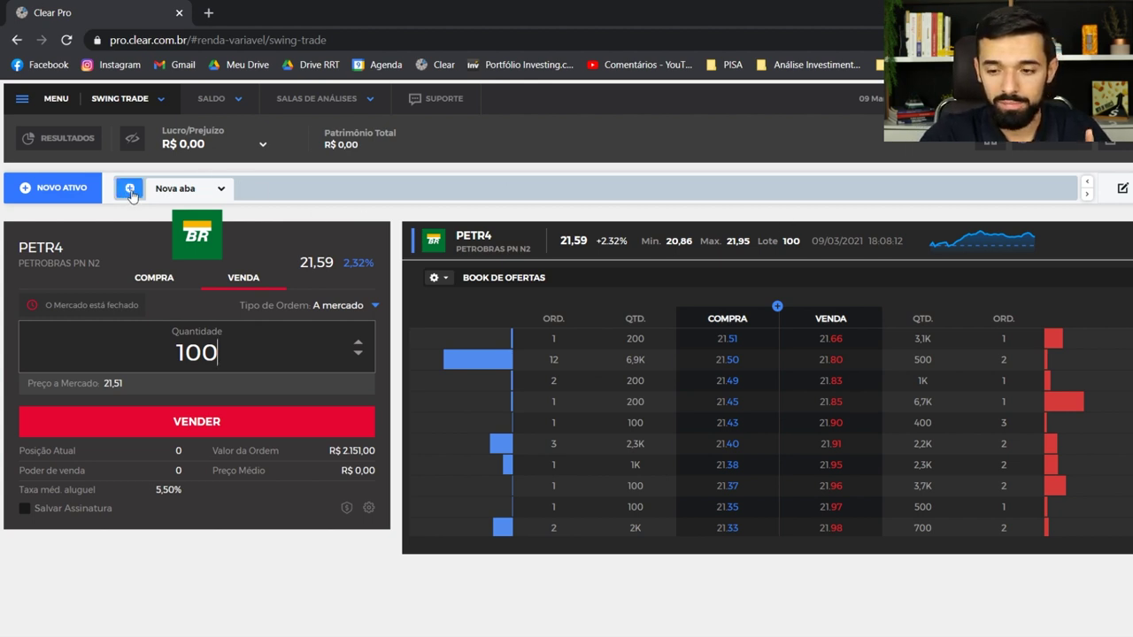
Step: Search PETR4, add PETR4F to the asset list and load it into the ticket and book
{"action": "left_click", "coordinate": [62, 189]}
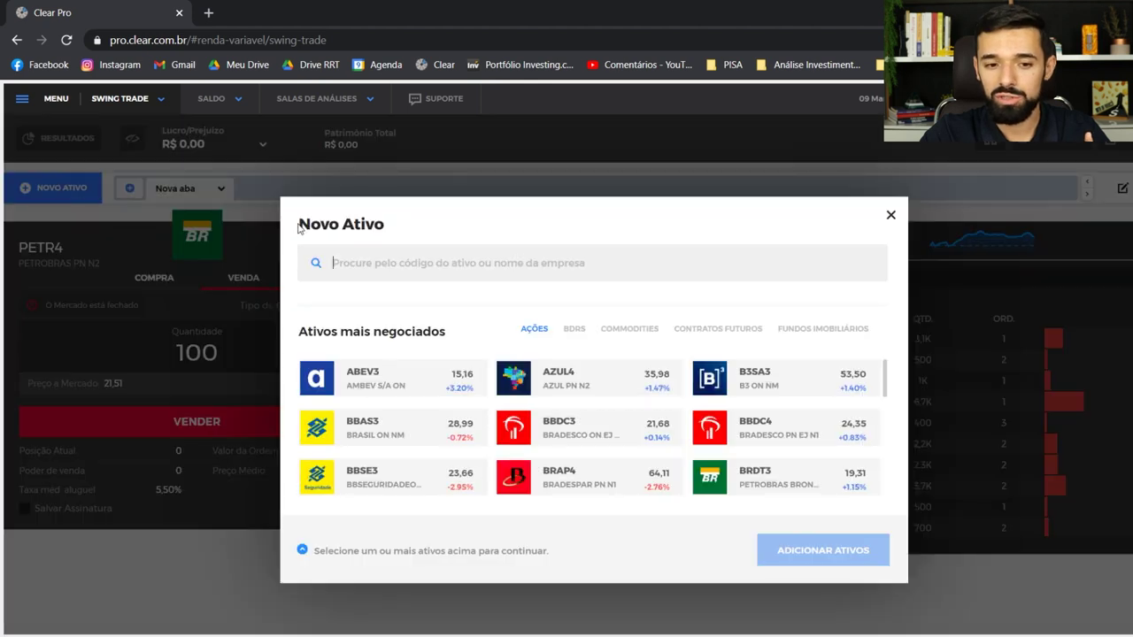
{"action": "type", "text": "PETR4F"}
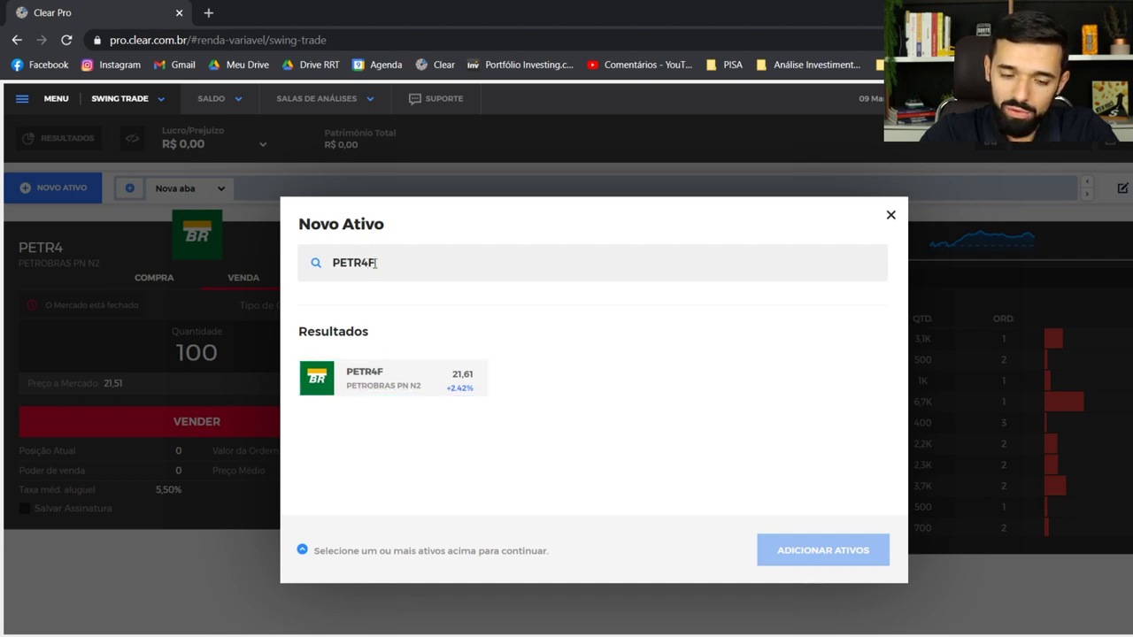
{"action": "left_click", "coordinate": [399, 387]}
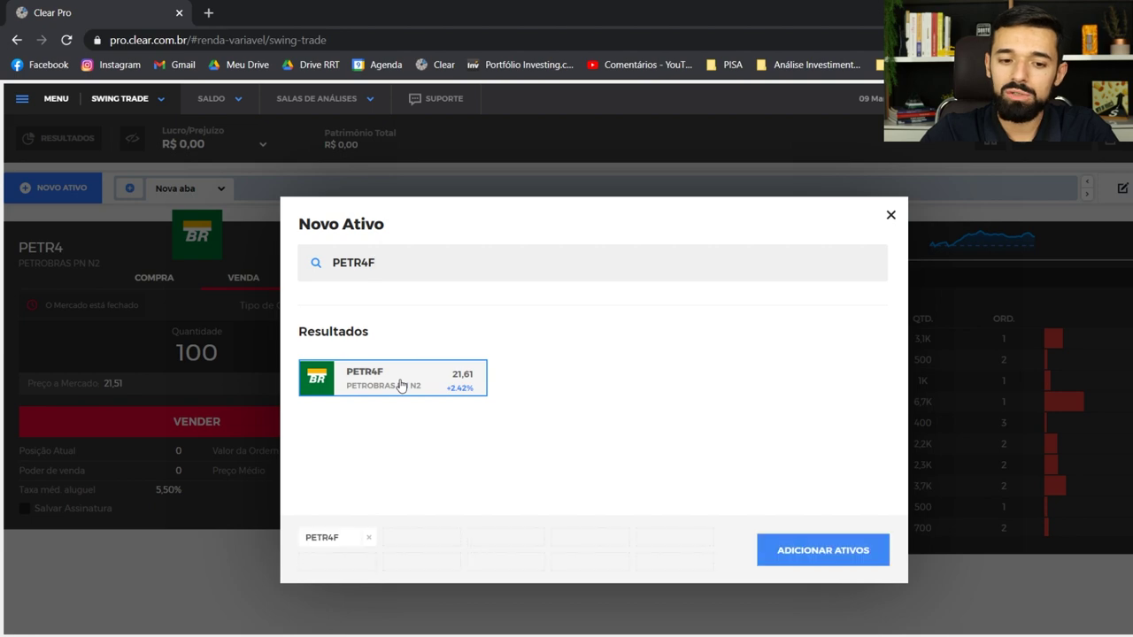
{"action": "left_click", "coordinate": [823, 550]}
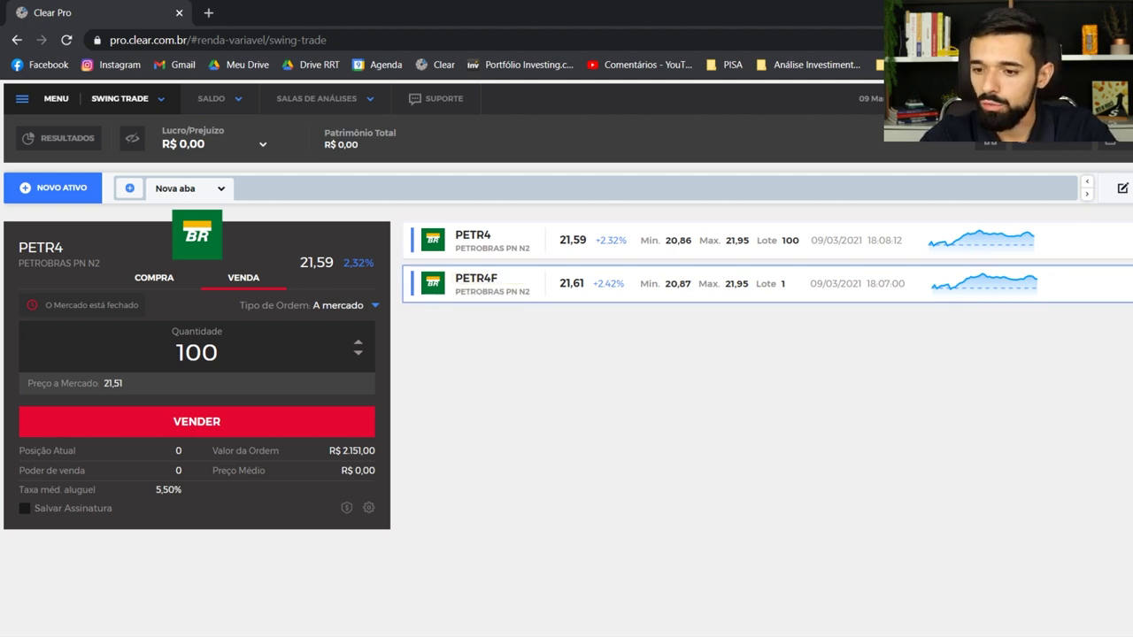
{"action": "left_click", "coordinate": [1117, 283]}
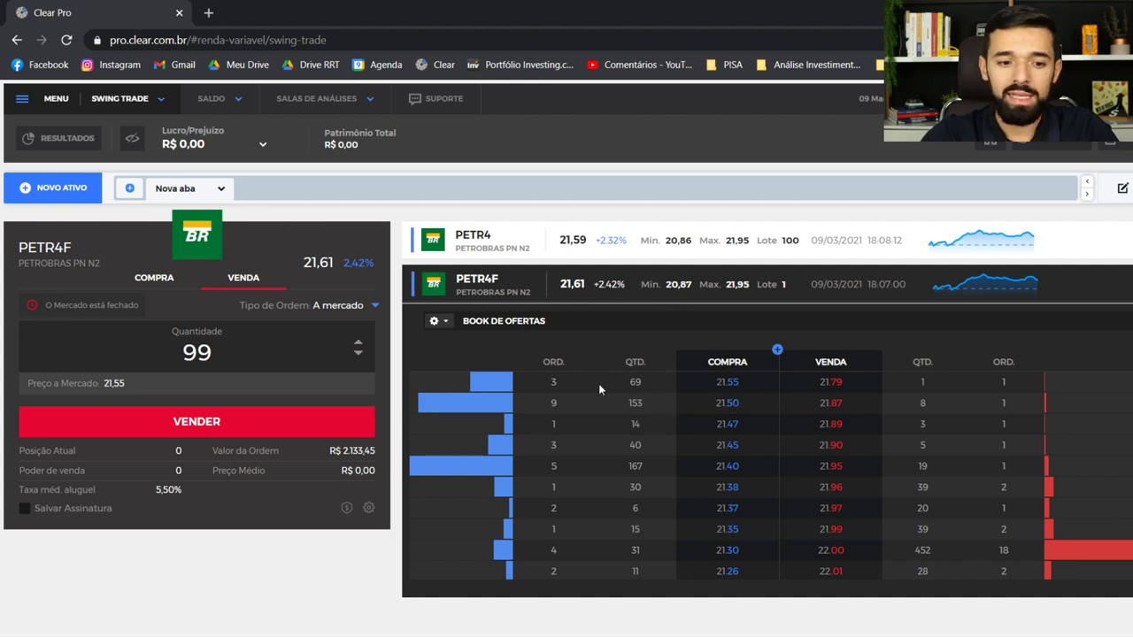
Step: Replace the PETR4F quantity 99 with 1, then 13, then 57
{"action": "left_click", "coordinate": [171, 345]}
{"action": "double_click", "coordinate": [171, 345]}
{"action": "type", "text": "1"}
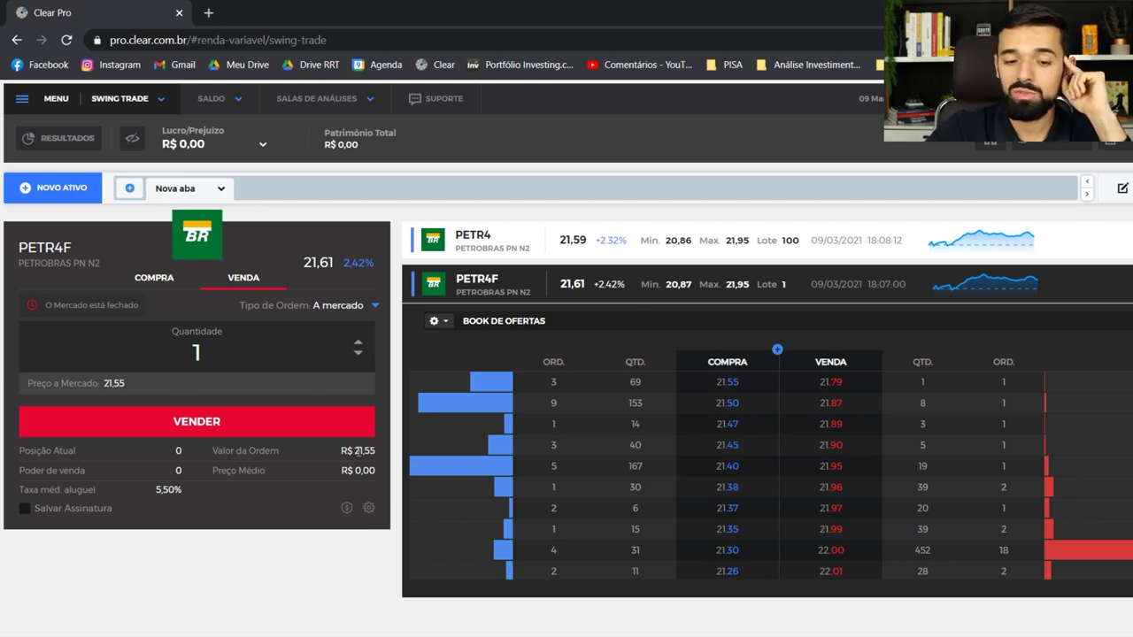
{"action": "double_click", "coordinate": [243, 353]}
{"action": "type", "text": "13"}
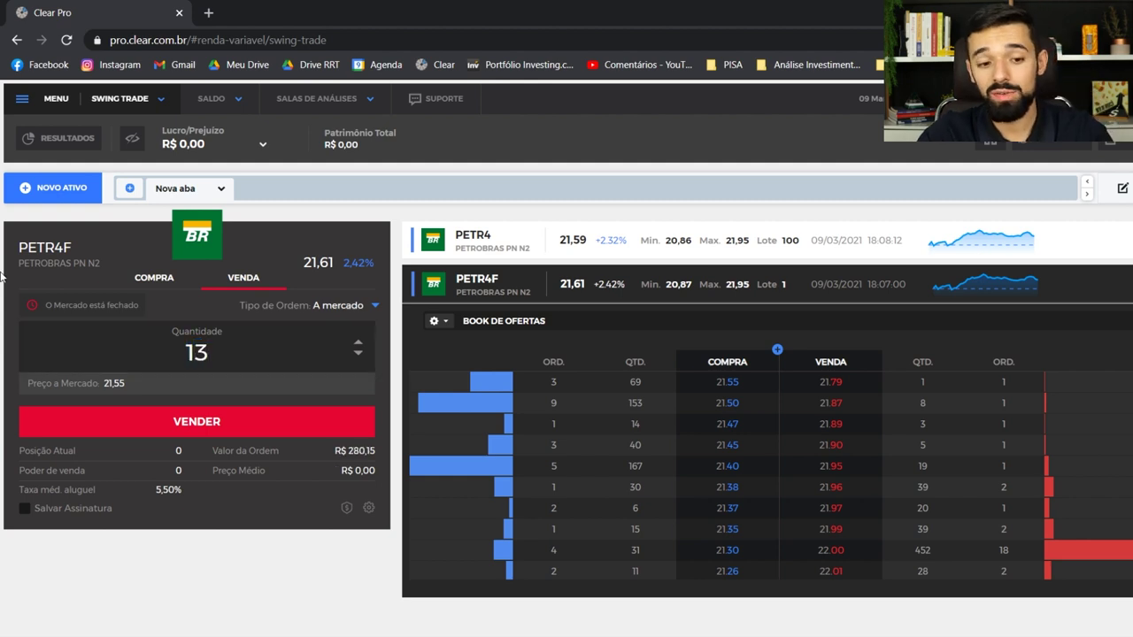
{"action": "double_click", "coordinate": [224, 353]}
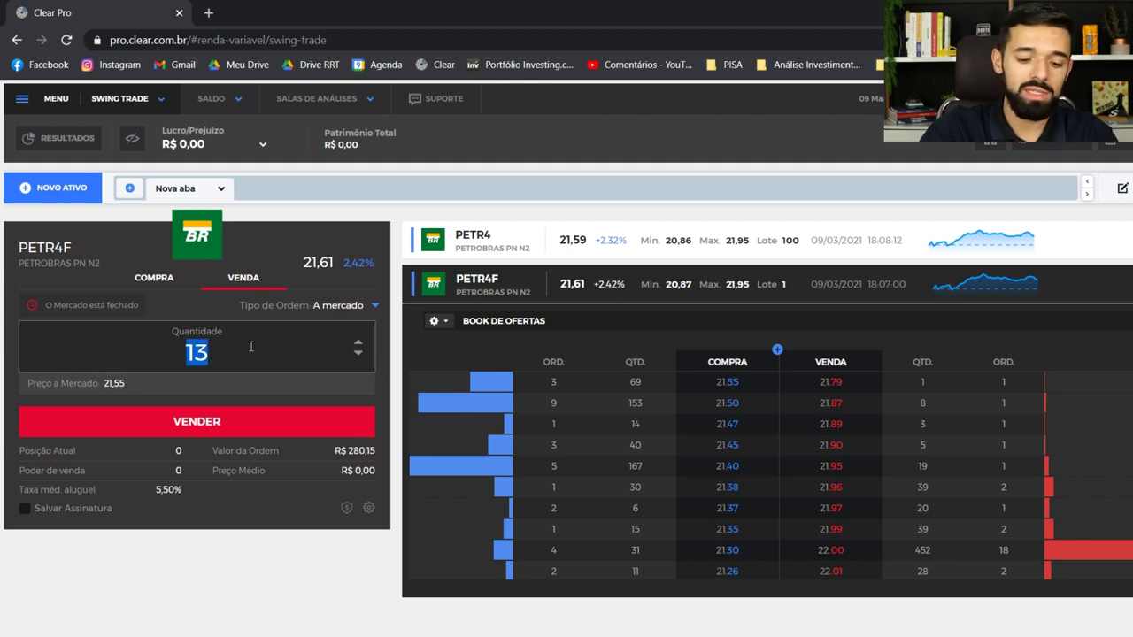
{"action": "type", "text": "57"}
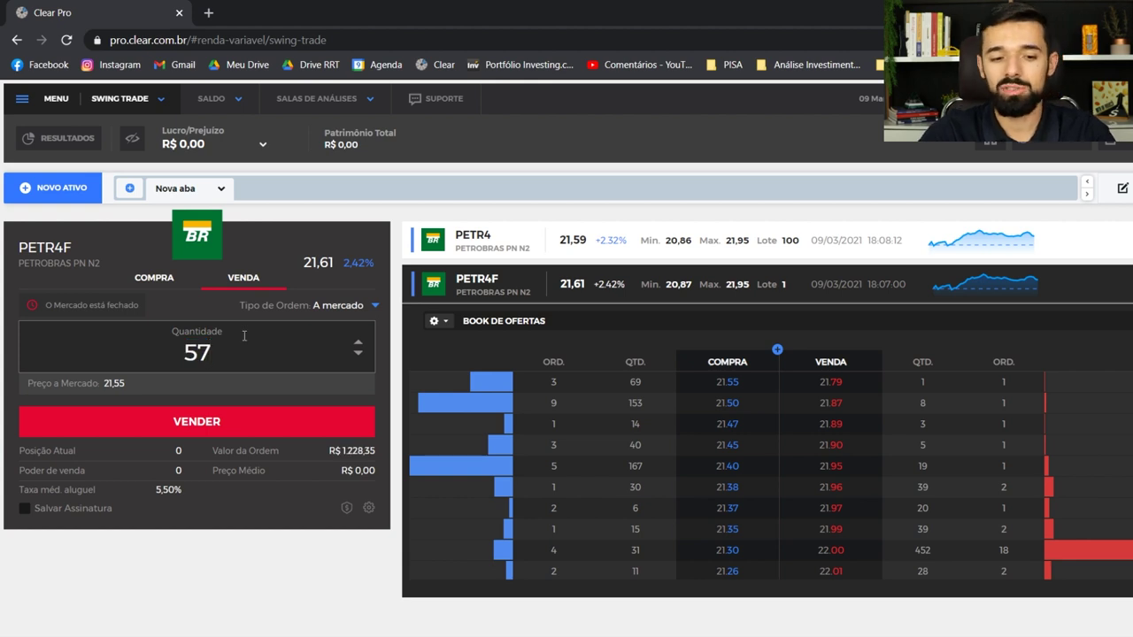
Step: Switch the PETR4F ticket to COMPRA and settle the quantity at 87 shares
{"action": "left_click", "coordinate": [165, 284]}
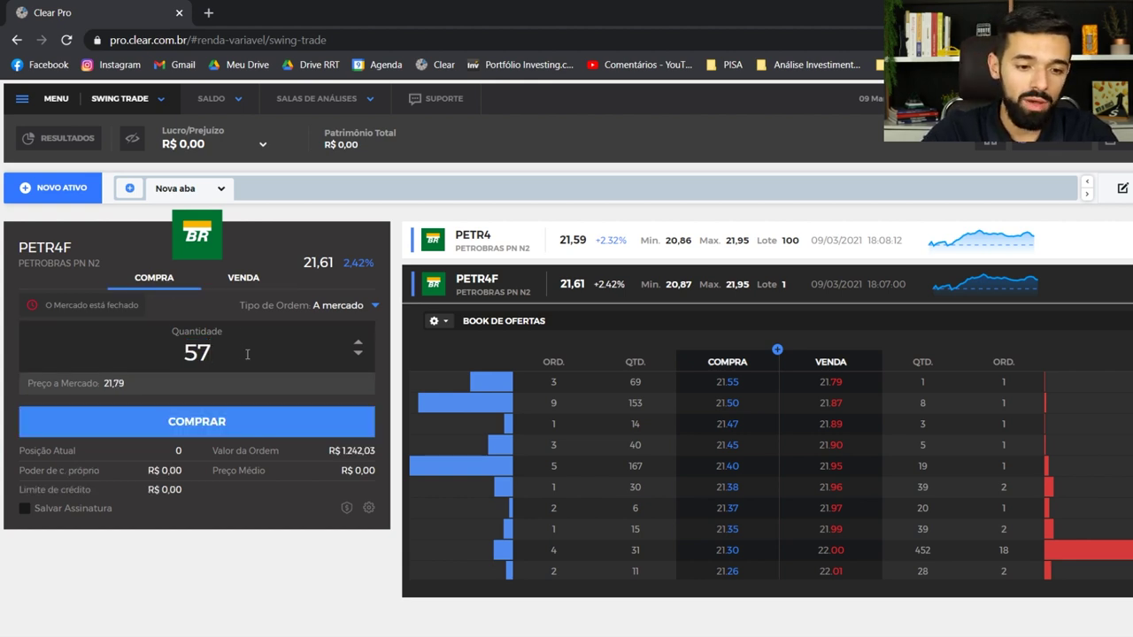
{"action": "double_click", "coordinate": [247, 354]}
{"action": "type", "text": "13"}
{"action": "double_click", "coordinate": [246, 353]}
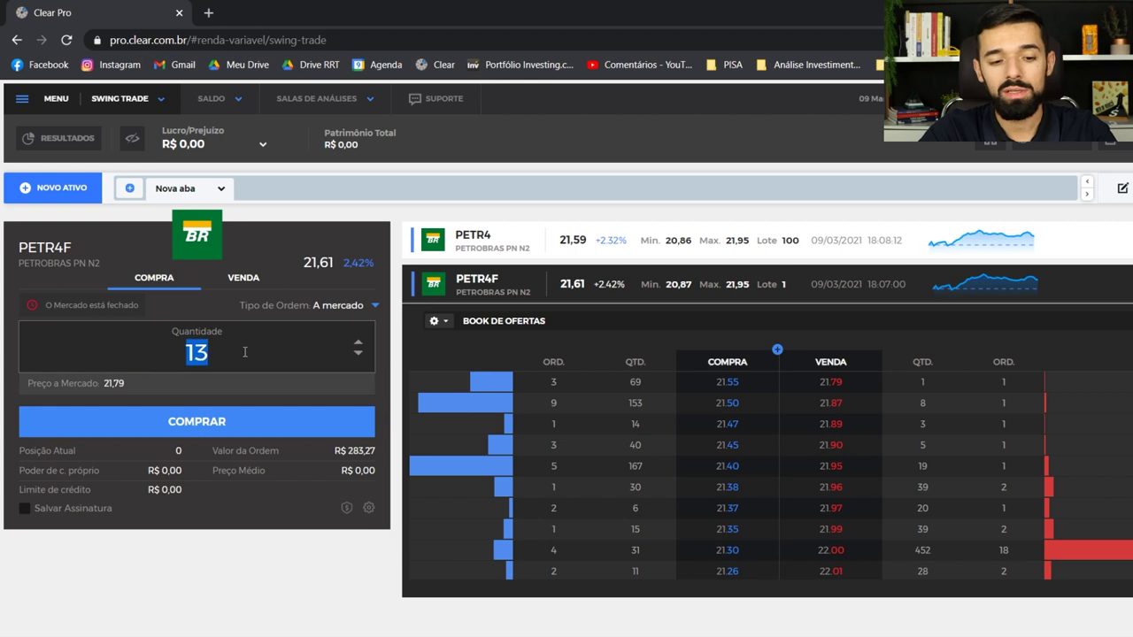
{"action": "type", "text": "98"}
{"action": "double_click", "coordinate": [245, 353]}
{"action": "type", "text": "87"}
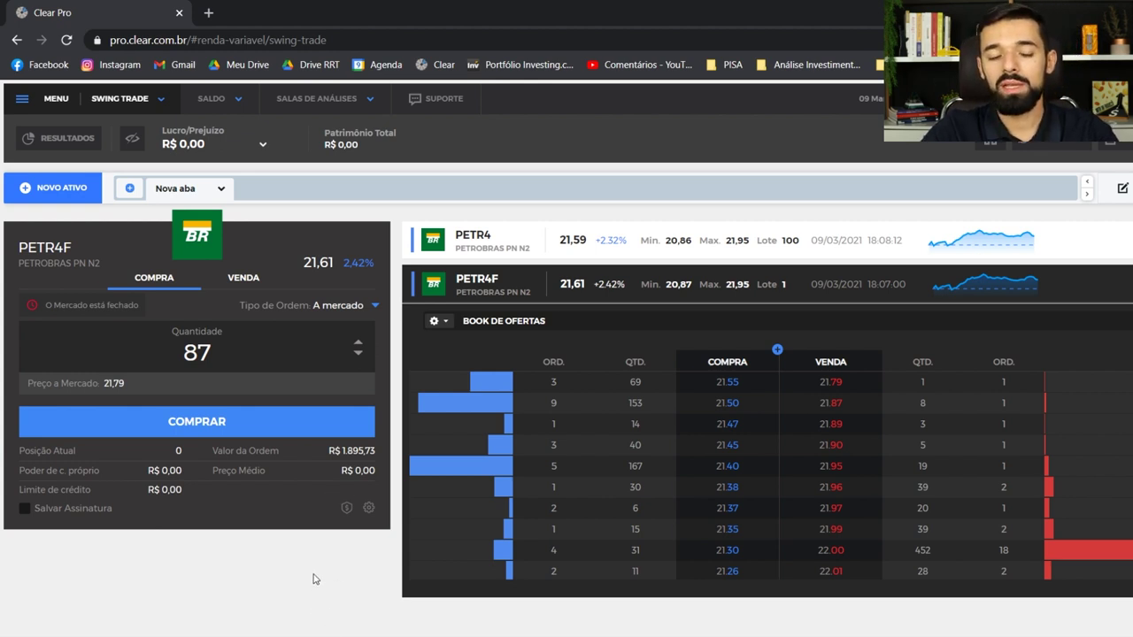
Step: Add VILG11 through NOVO ATIVO and load it into the order ticket and book
{"action": "left_click", "coordinate": [76, 189]}
{"action": "type", "text": "VILG11"}
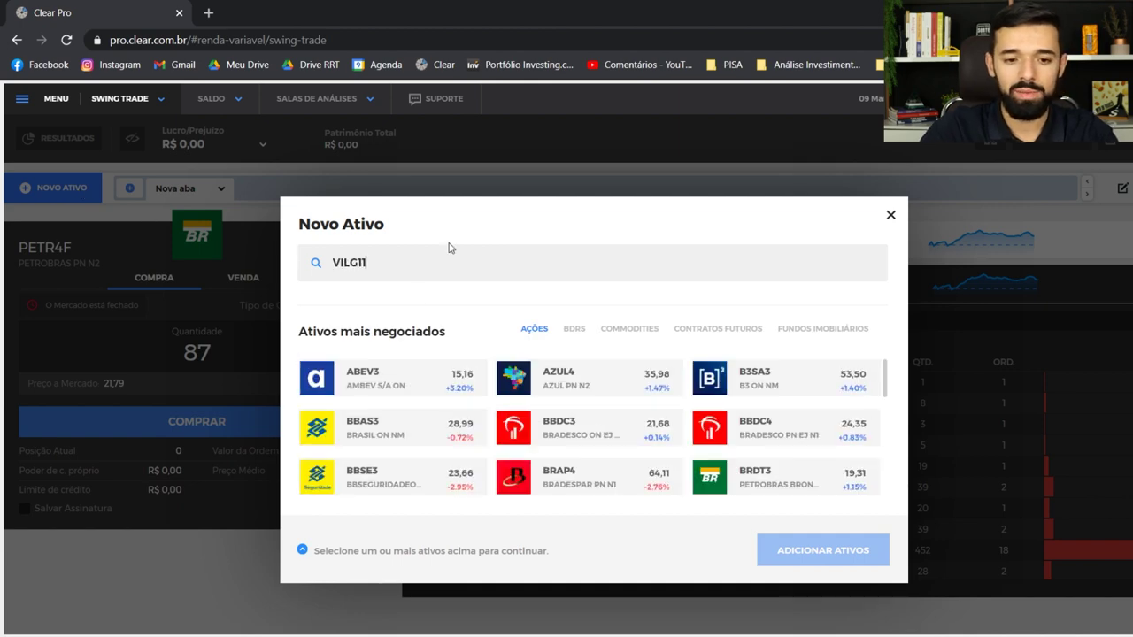
{"action": "left_click", "coordinate": [379, 387]}
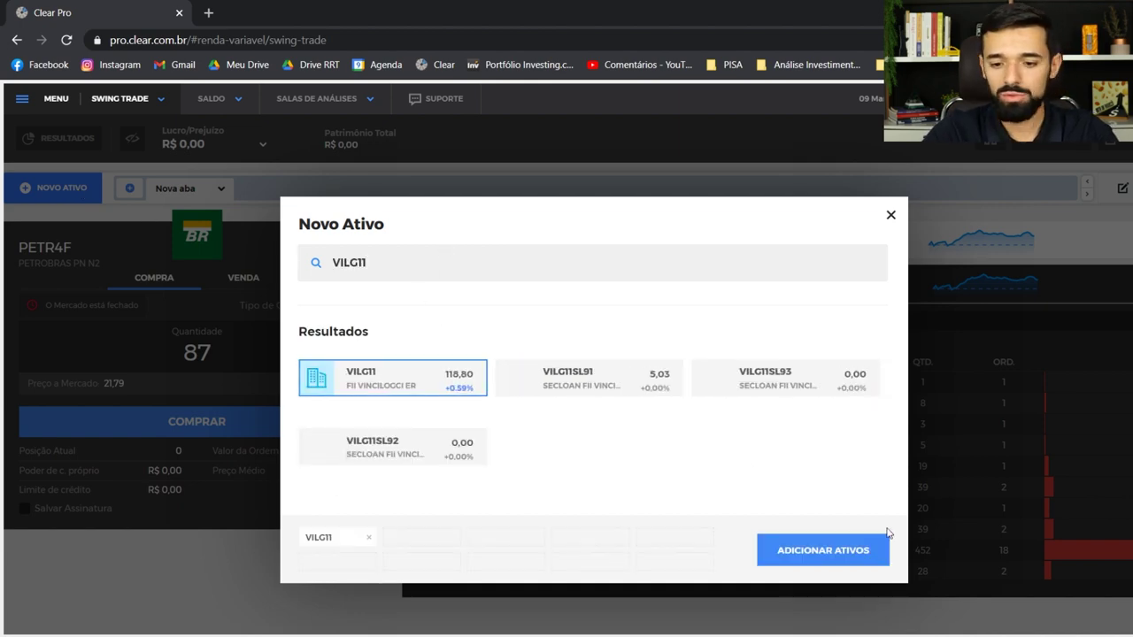
{"action": "left_click", "coordinate": [857, 549]}
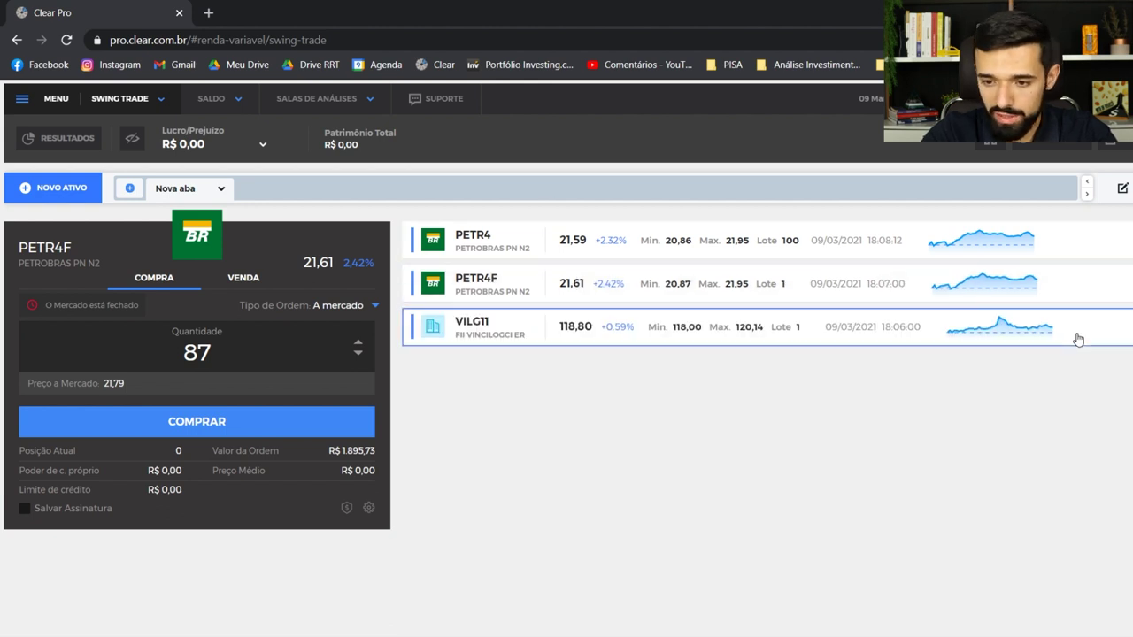
{"action": "left_click", "coordinate": [1078, 340]}
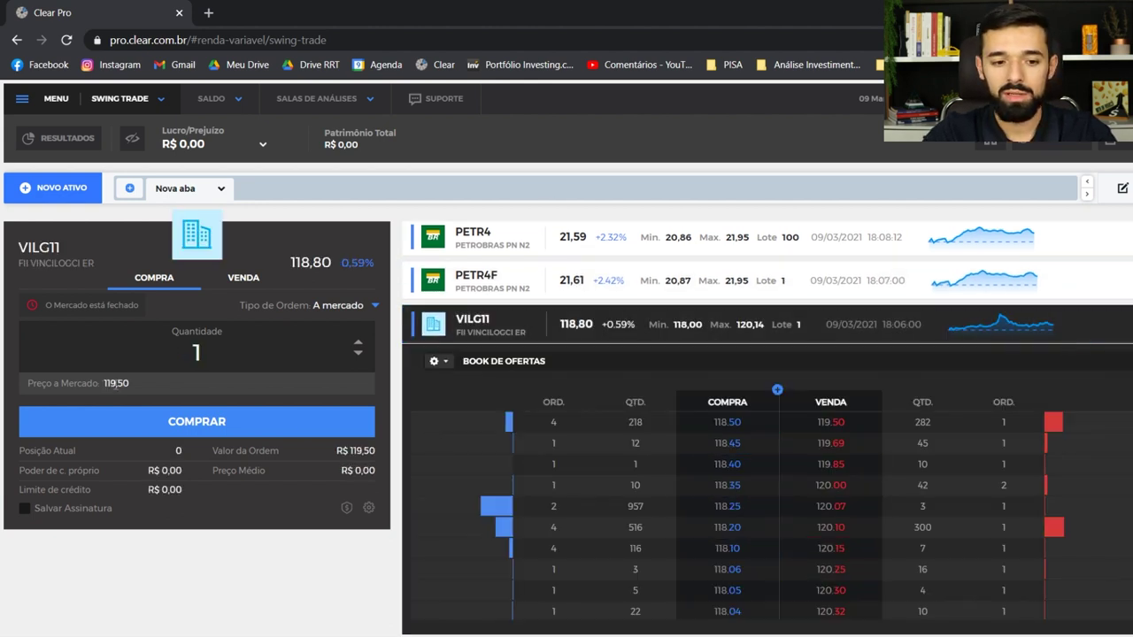
Step: Make the VILG11 ticket a VENDA order for 127 units, then collapse its order book
{"action": "left_click", "coordinate": [210, 350]}
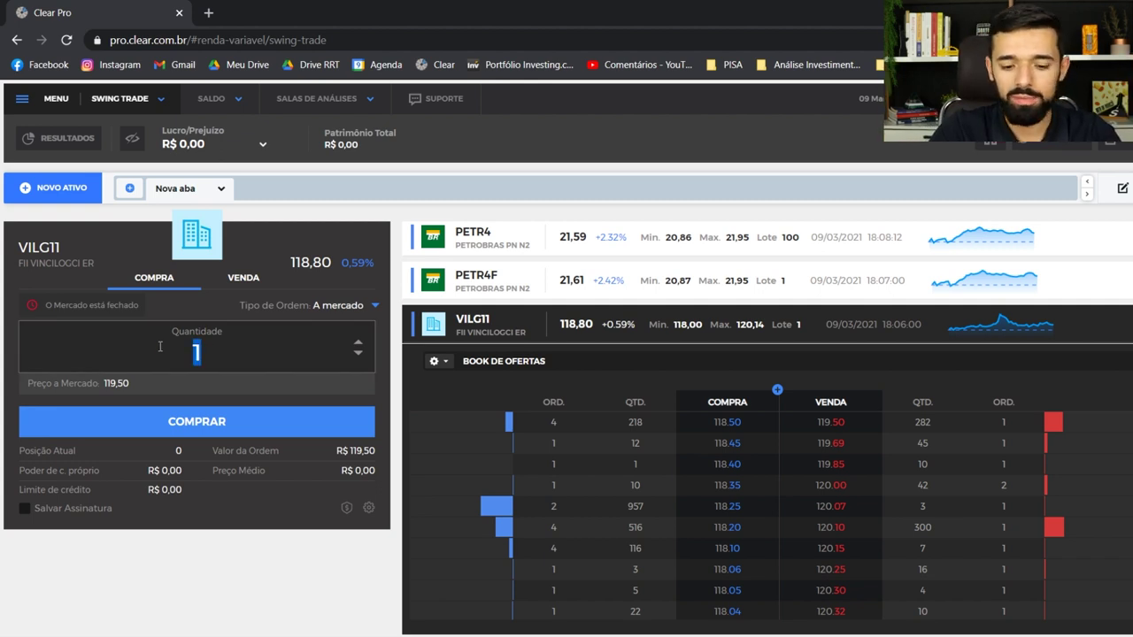
{"action": "type", "text": "9"}
{"action": "key", "text": "ctrl+a"}
{"action": "type", "text": "127"}
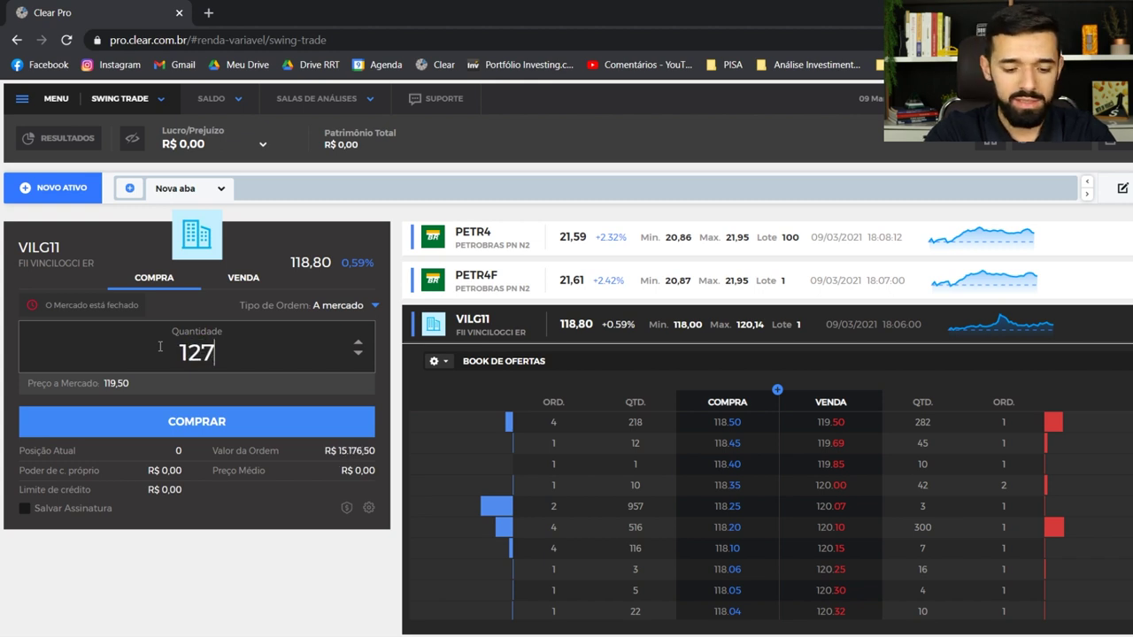
{"action": "key", "text": "ctrl+a"}
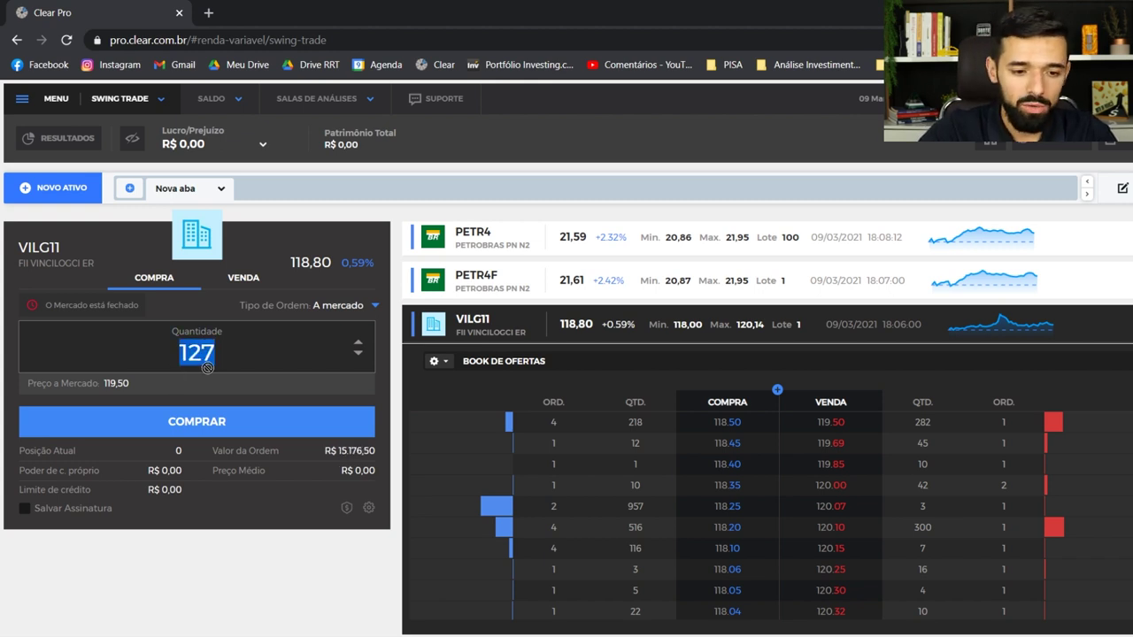
{"action": "left_click", "coordinate": [246, 280]}
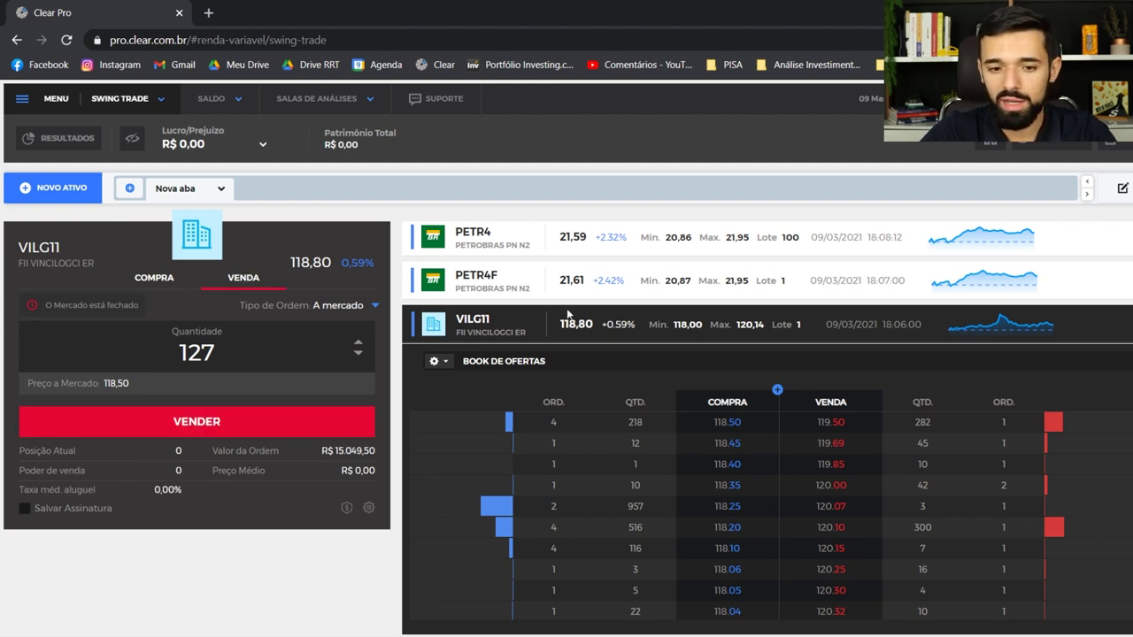
{"action": "left_click", "coordinate": [602, 325]}
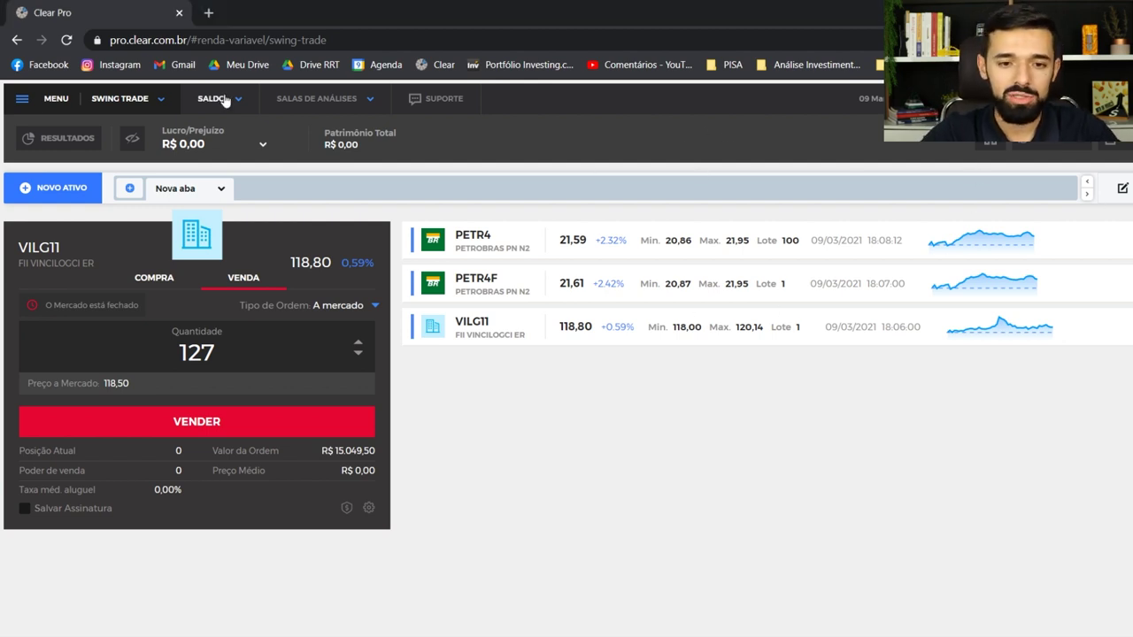
{"action": "left_click", "coordinate": [149, 108]}
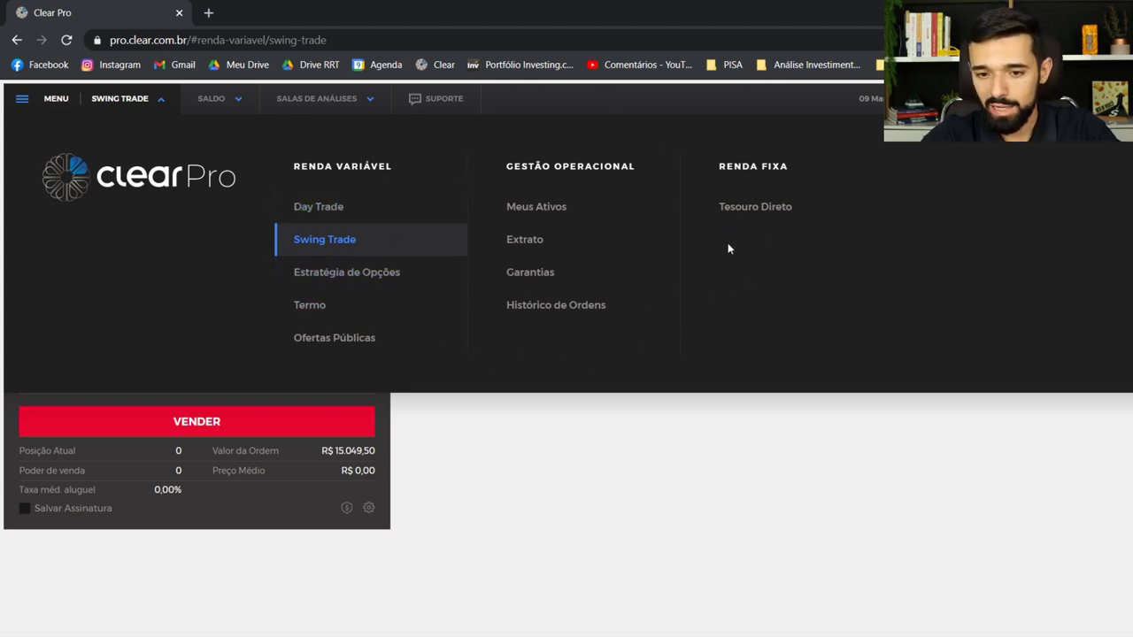
{"action": "left_click", "coordinate": [737, 486]}
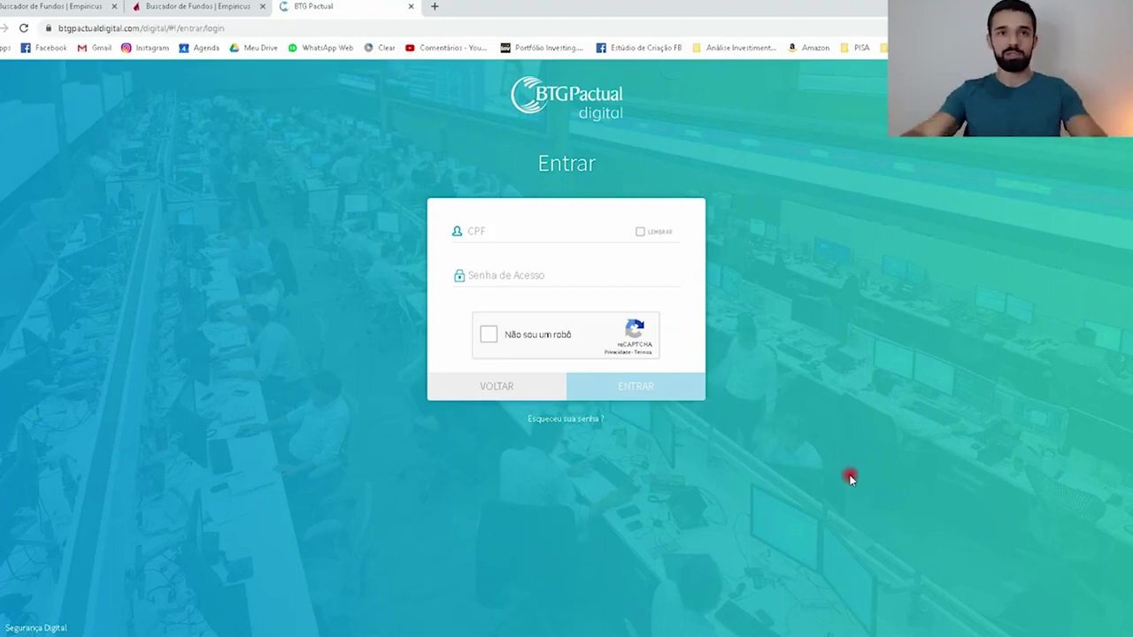
Step: Open Investimentos > Fundos de Investimento > Aplicar in BTG Pactual digital
{"action": "left_click", "coordinate": [532, 229]}
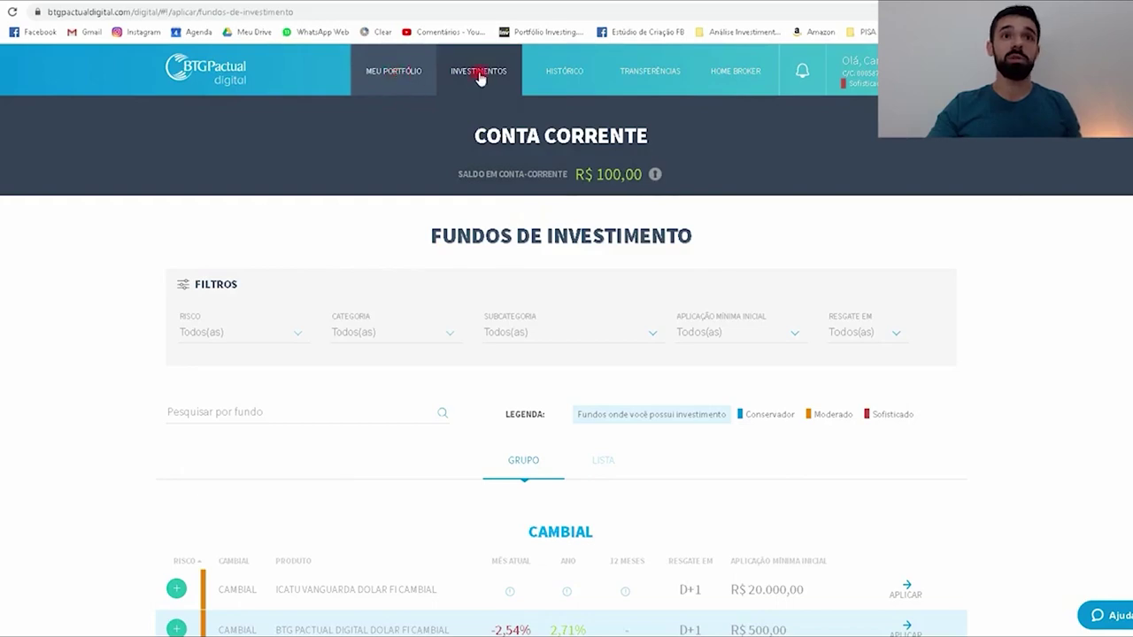
{"action": "mouse_move", "coordinate": [479, 78]}
{"action": "mouse_move", "coordinate": [493, 133]}
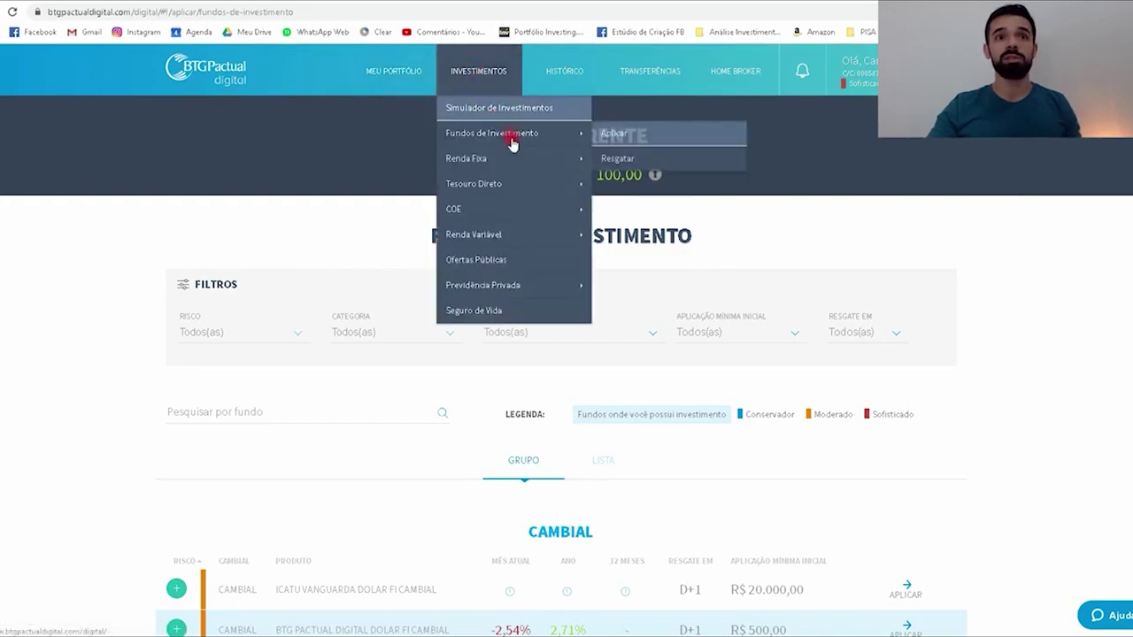
{"action": "left_click", "coordinate": [612, 135]}
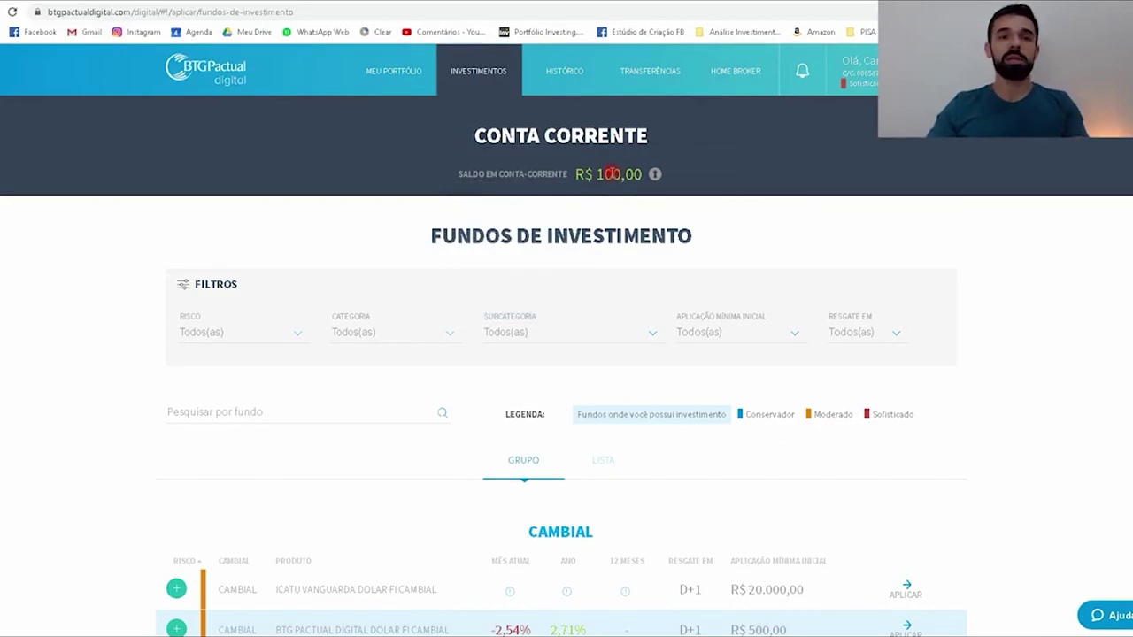
Step: Set the fund category filter to Renda Fixa
{"action": "left_click", "coordinate": [209, 410]}
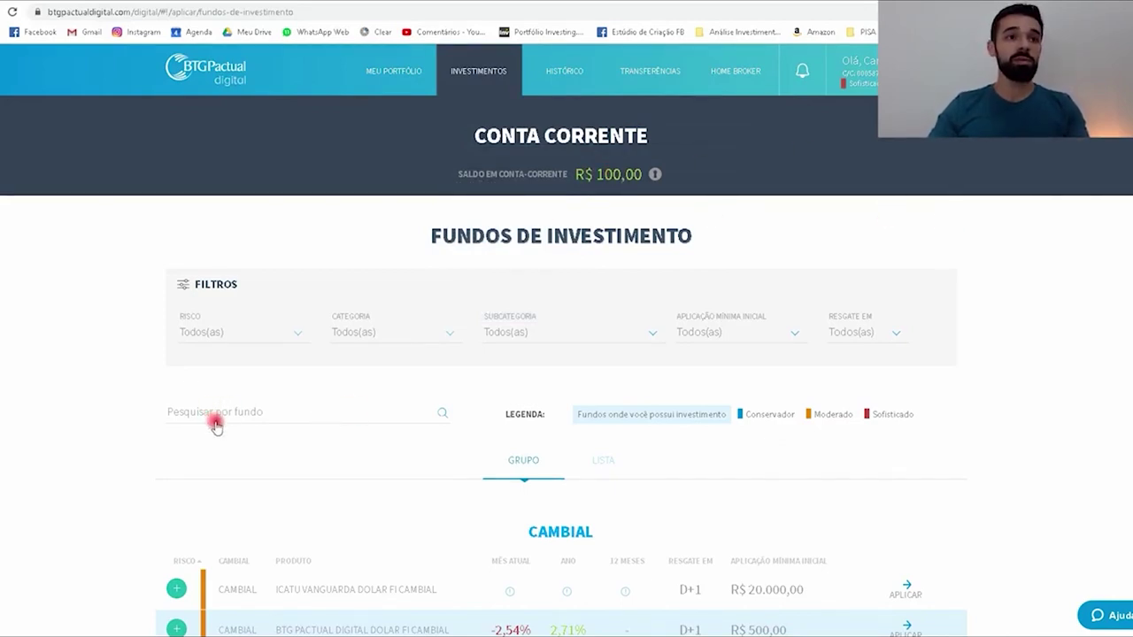
{"action": "left_click", "coordinate": [222, 411]}
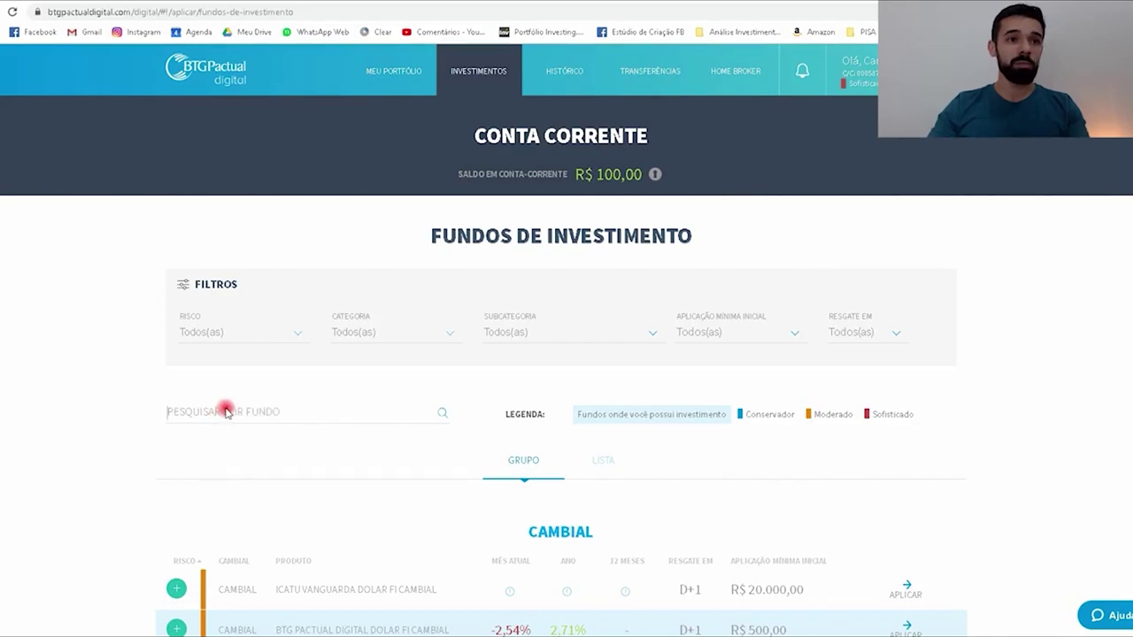
{"action": "left_click", "coordinate": [406, 364]}
{"action": "left_click", "coordinate": [452, 337]}
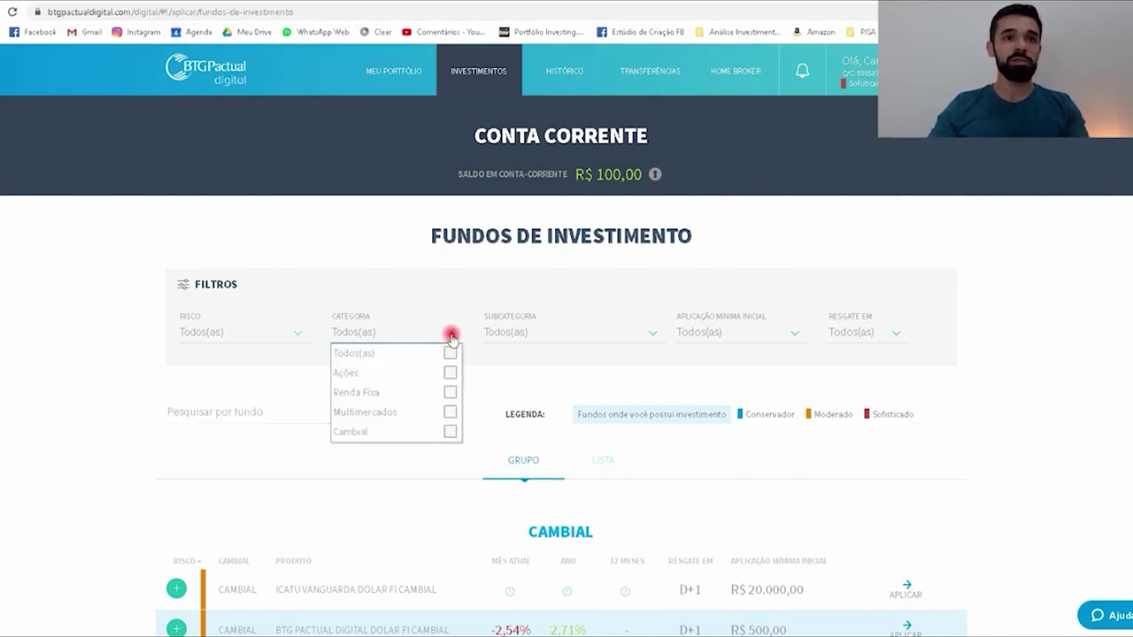
{"action": "left_click", "coordinate": [450, 393]}
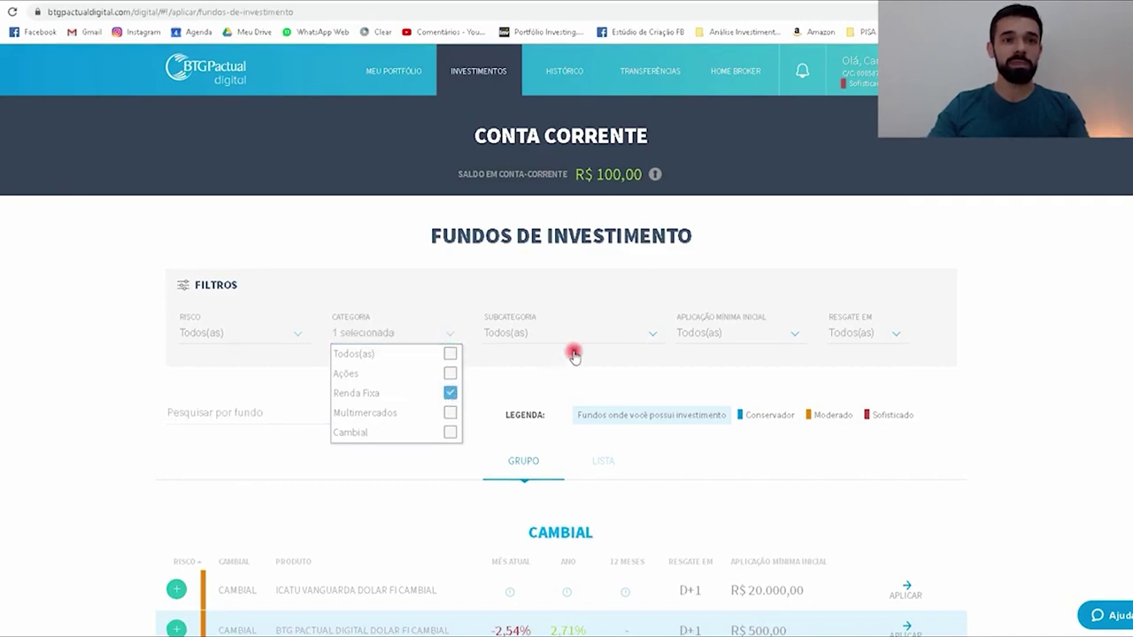
Step: Narrow the subcategory to Renda Fixa - Pós-Fixado and scroll to the filtered fund list
{"action": "left_click", "coordinate": [653, 336]}
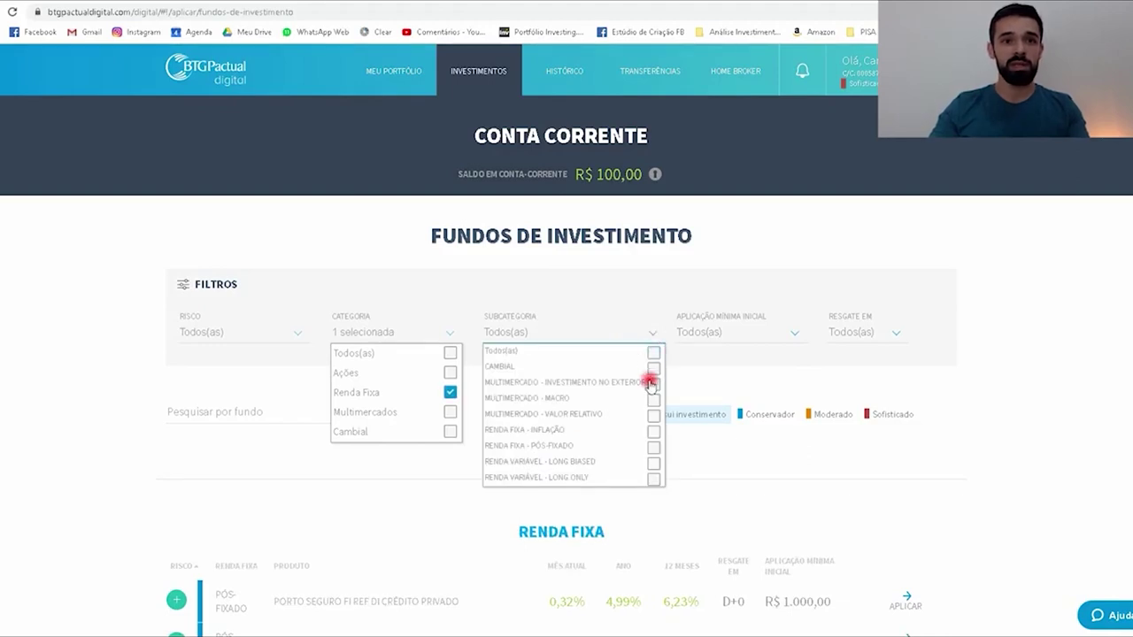
{"action": "left_click", "coordinate": [652, 450]}
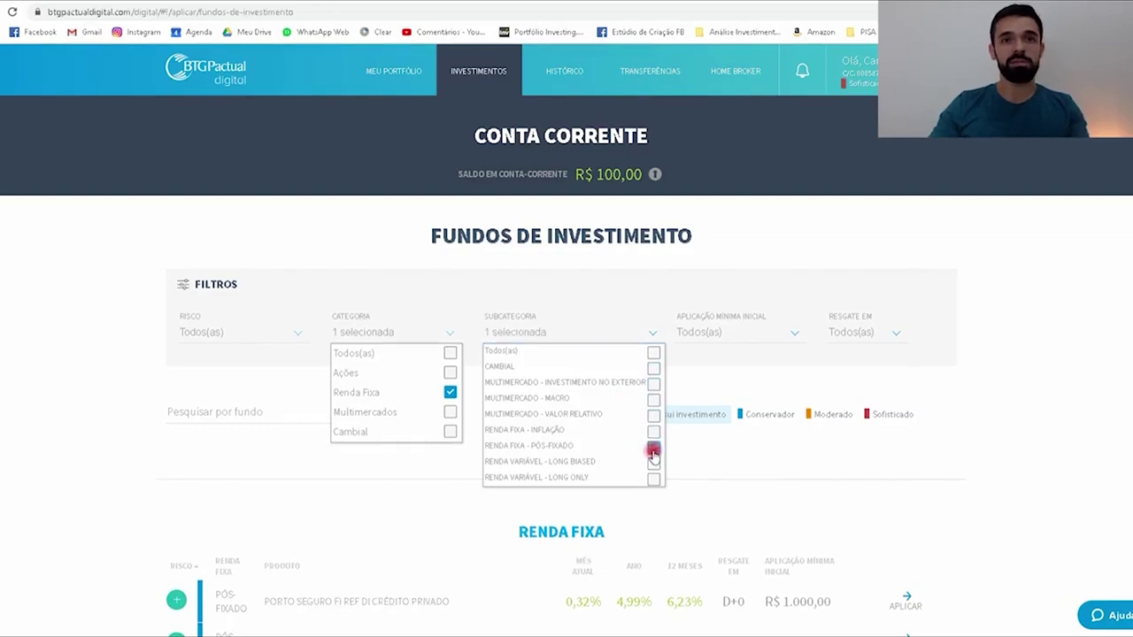
{"action": "left_click", "coordinate": [1037, 386]}
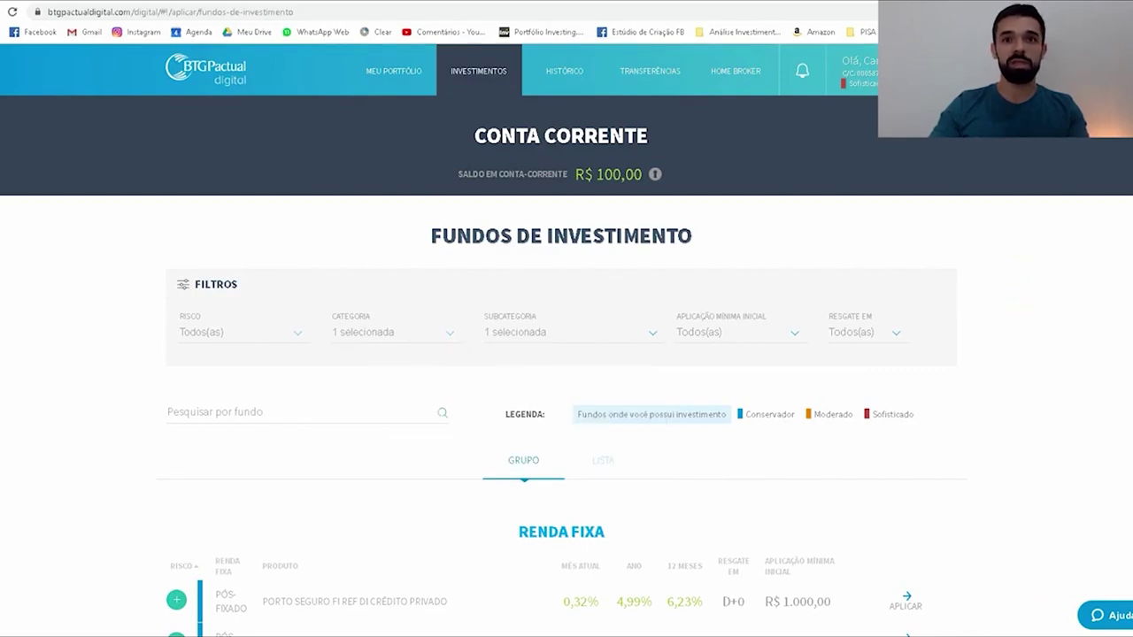
{"action": "scroll", "coordinate": [567, 429], "scroll_direction": "down", "scroll_amount": 5}
{"action": "scroll", "coordinate": [345, 354], "scroll_direction": "down", "scroll_amount": 2}
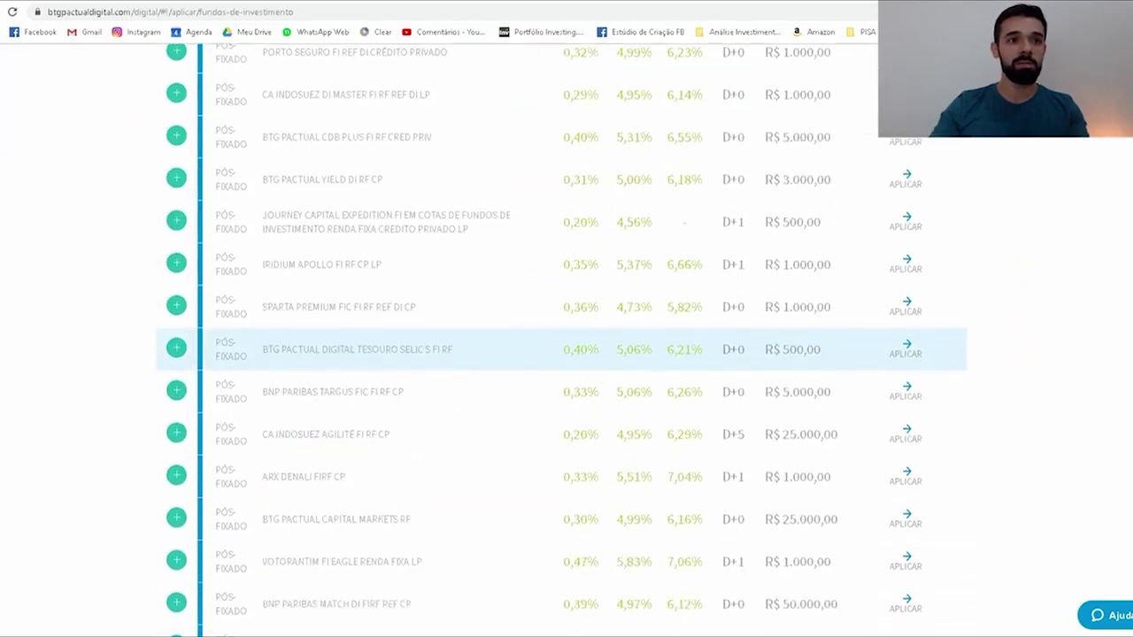
Step: Select the BTG Pactual Digital Tesouro Selic fund and expand its chart and details
{"action": "left_click", "coordinate": [346, 276]}
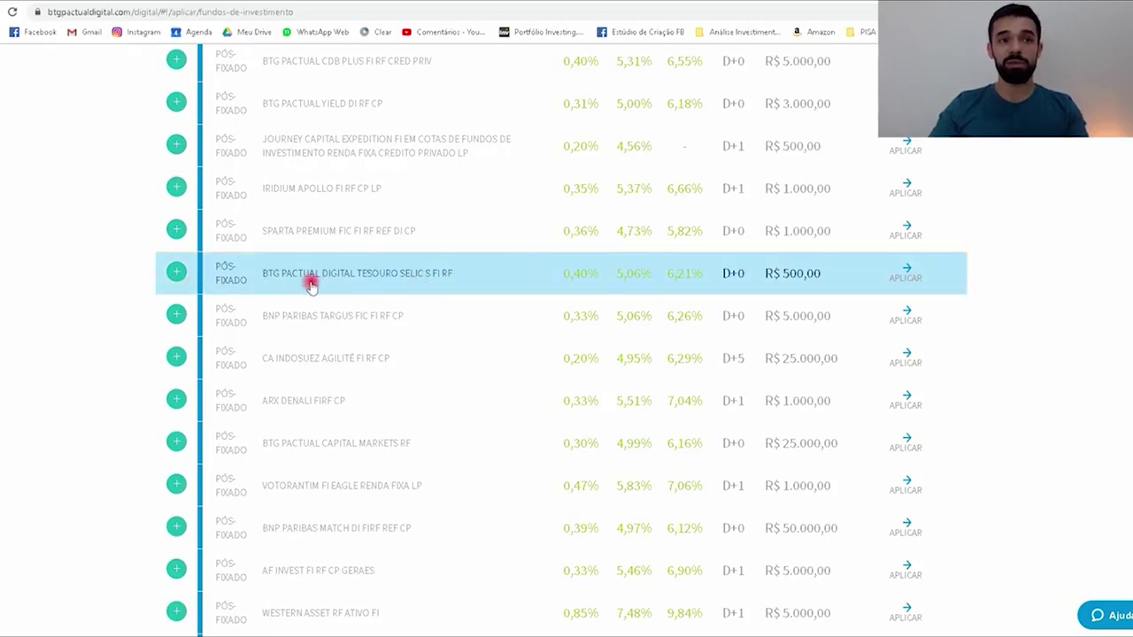
{"action": "left_click", "coordinate": [387, 274]}
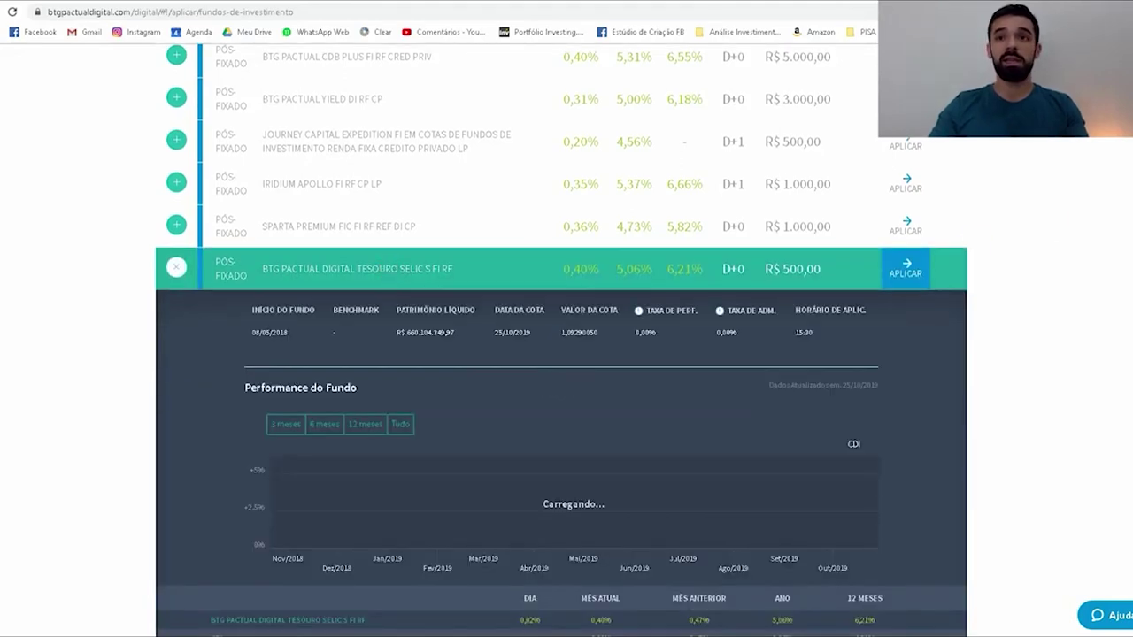
{"action": "scroll", "coordinate": [561, 354], "scroll_direction": "down", "scroll_amount": 2}
{"action": "scroll", "coordinate": [562, 354], "scroll_direction": "up", "scroll_amount": 1}
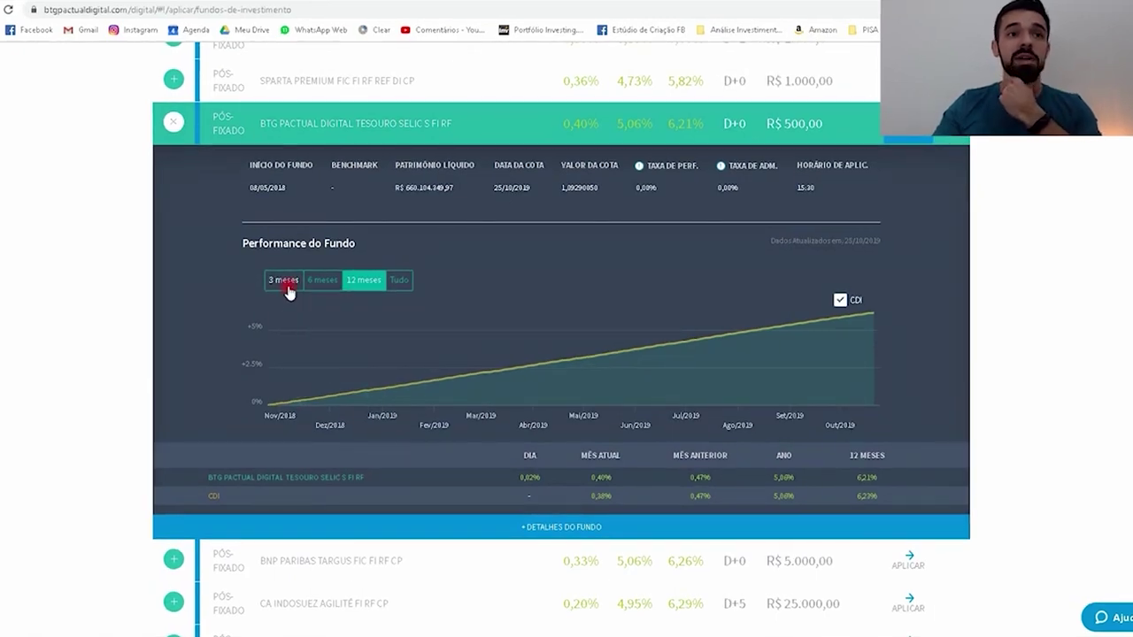
Step: Compare its 3, 6 and 12 meses performance, view full details, and choose Investir Agora
{"action": "left_click", "coordinate": [283, 281]}
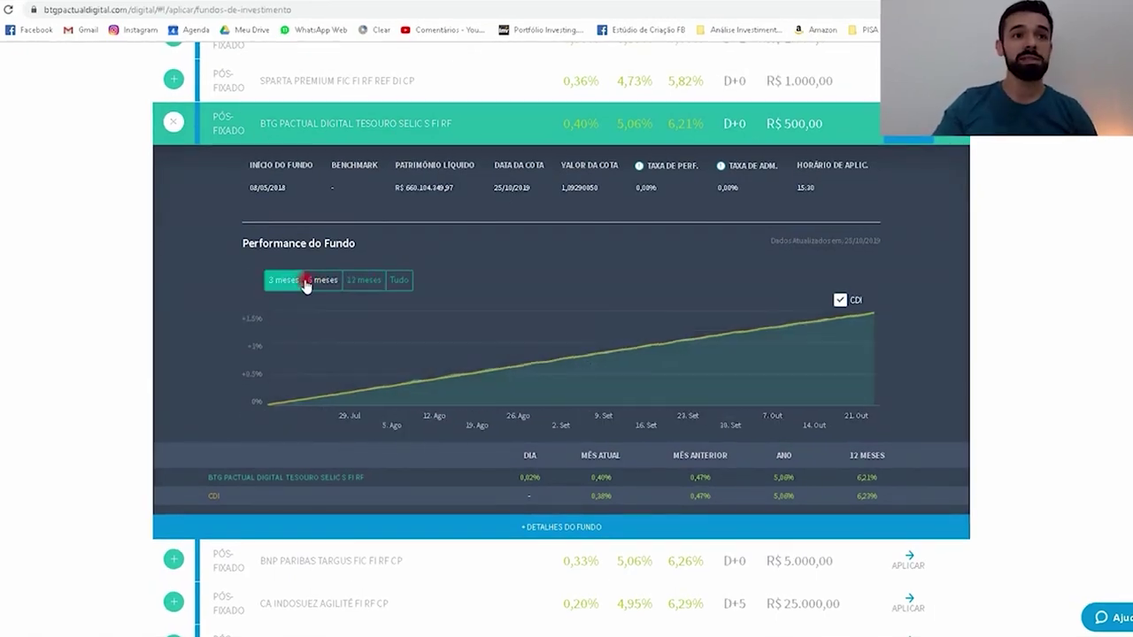
{"action": "left_click", "coordinate": [321, 281]}
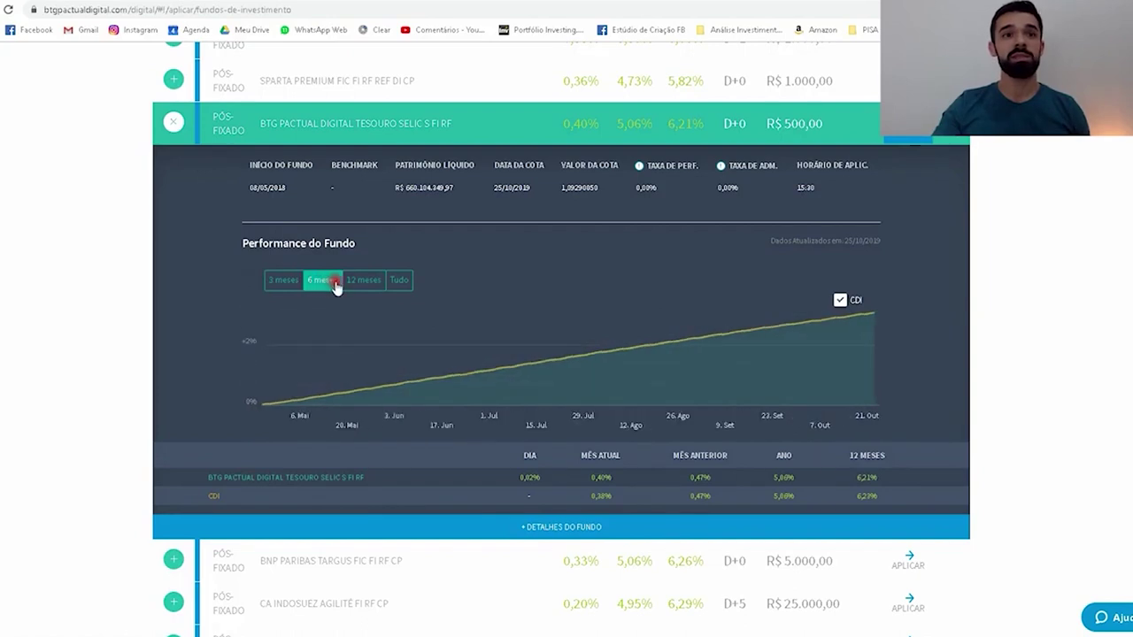
{"action": "left_click", "coordinate": [359, 282]}
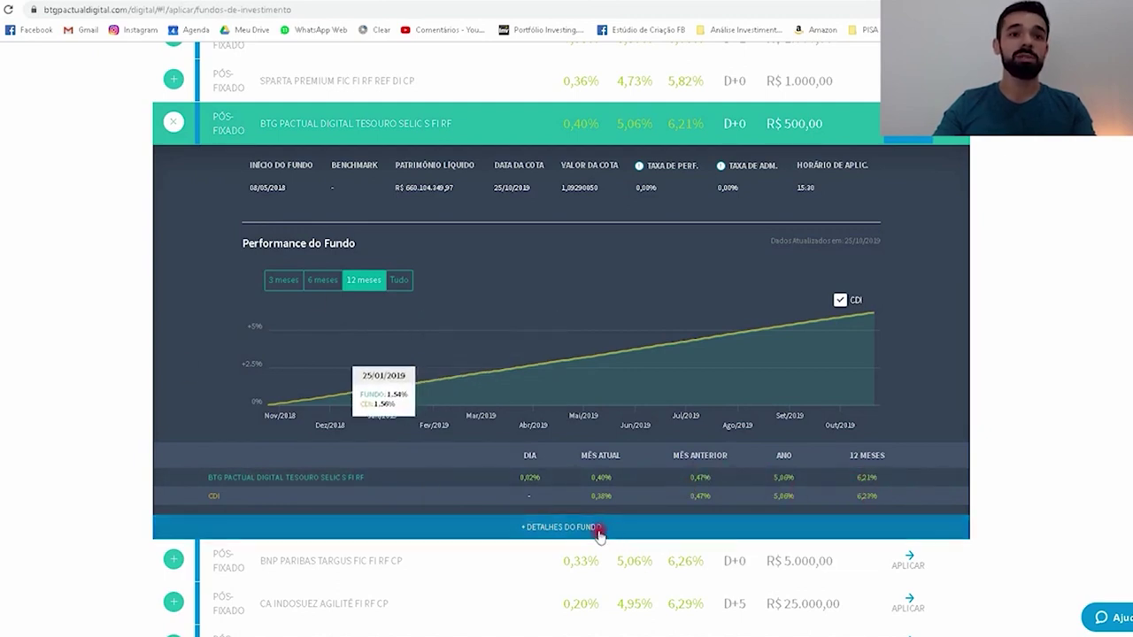
{"action": "left_click", "coordinate": [543, 528]}
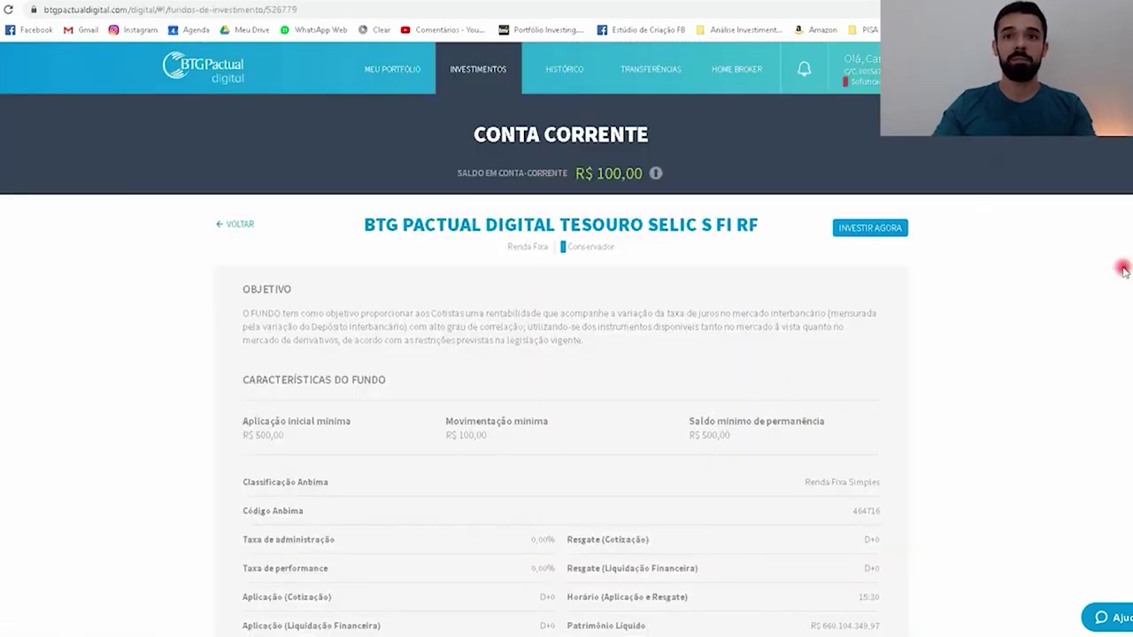
{"action": "left_click", "coordinate": [877, 223]}
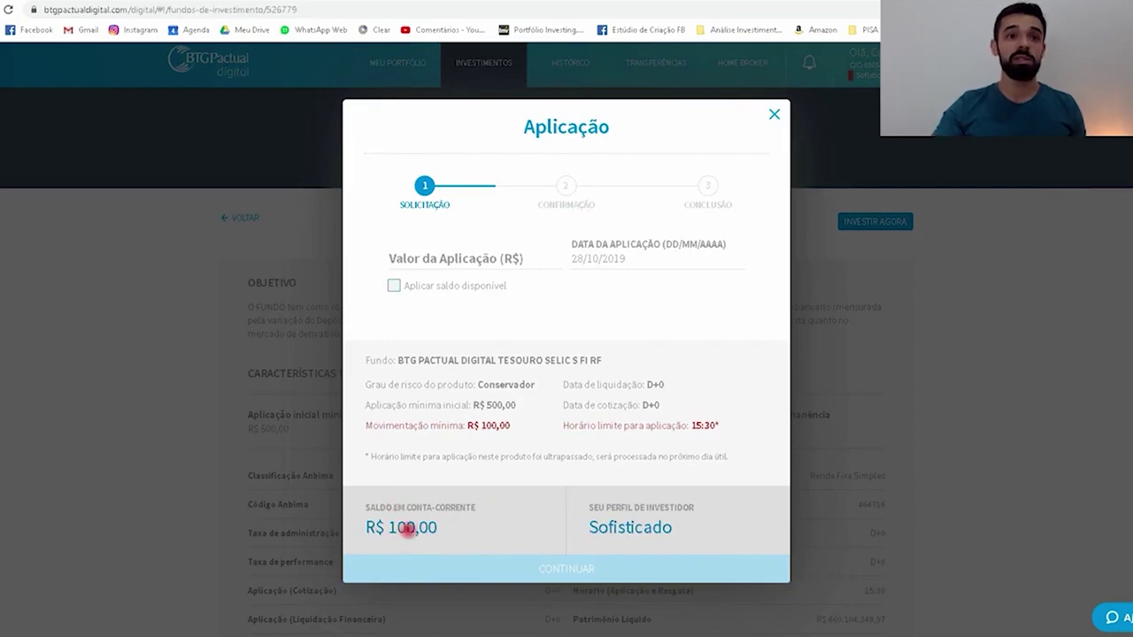
Step: Apply the whole R$ 100,00 available balance and continue to the Confirmação step
{"action": "left_click", "coordinate": [457, 254]}
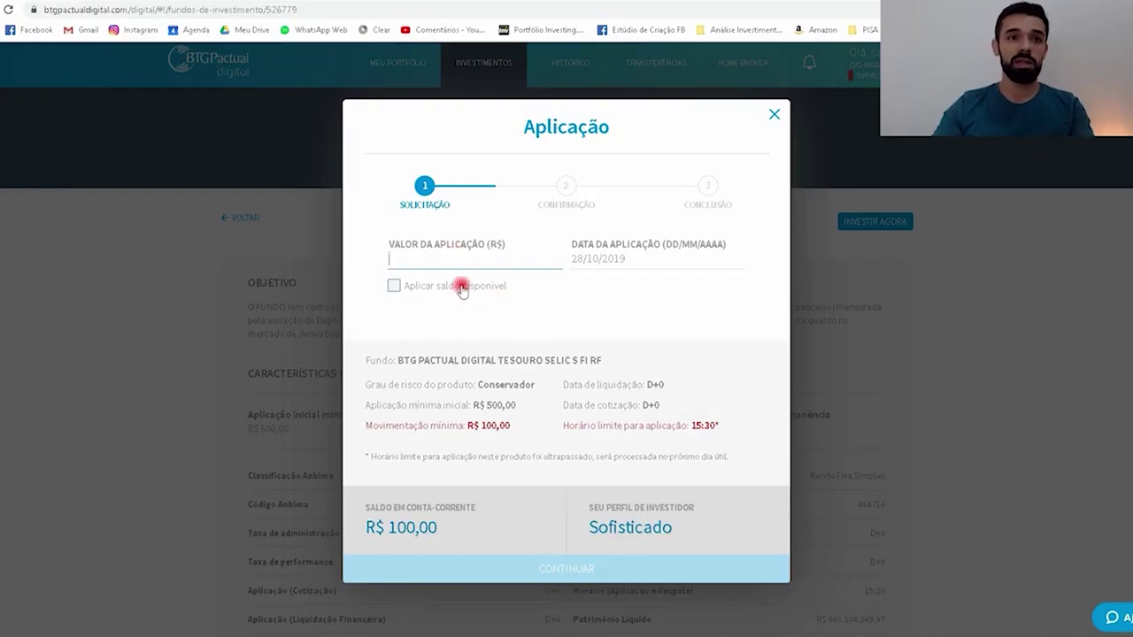
{"action": "left_click", "coordinate": [461, 287]}
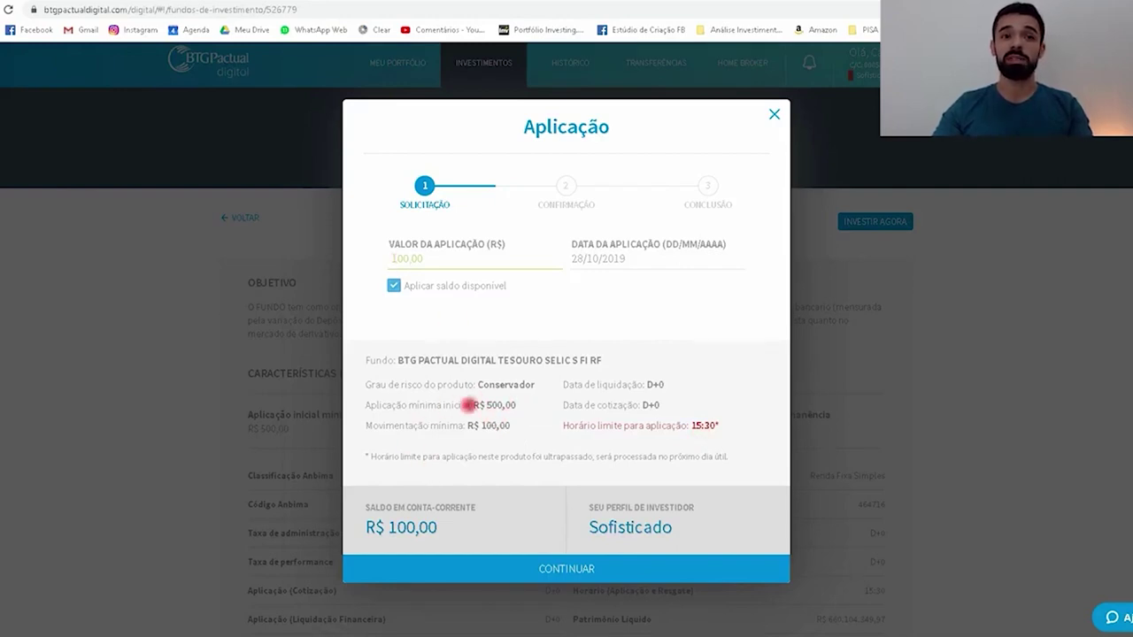
{"action": "left_click", "coordinate": [606, 568]}
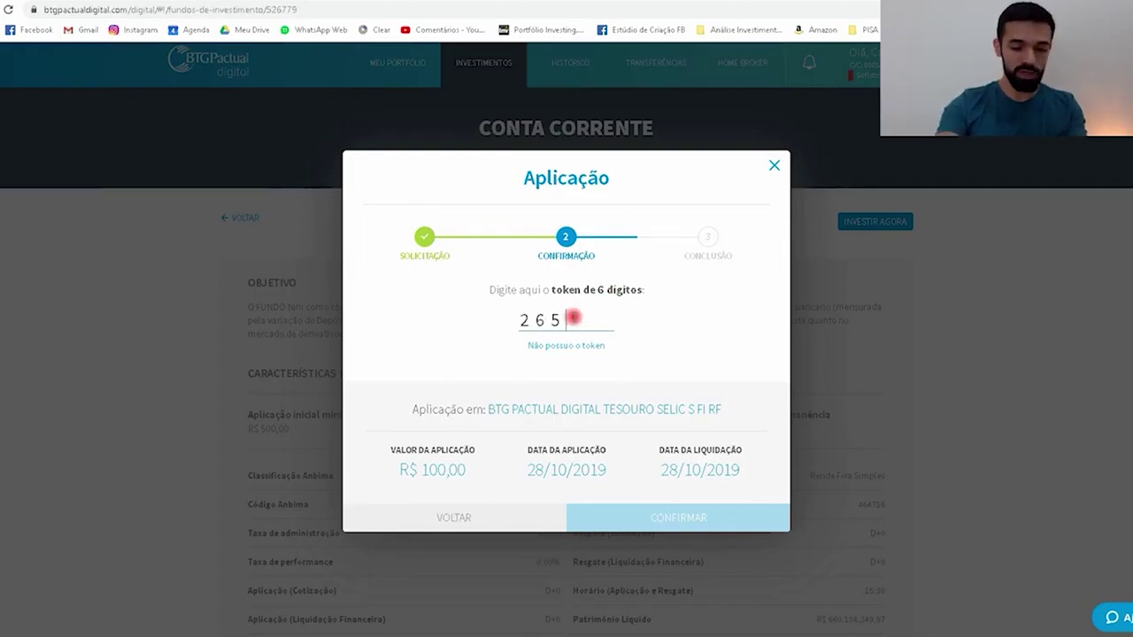
Step: Enter the rest of the 6-digit security token, confirm the R$ 100,00 application, and acknowledge the success message
{"action": "type", "text": "61"}
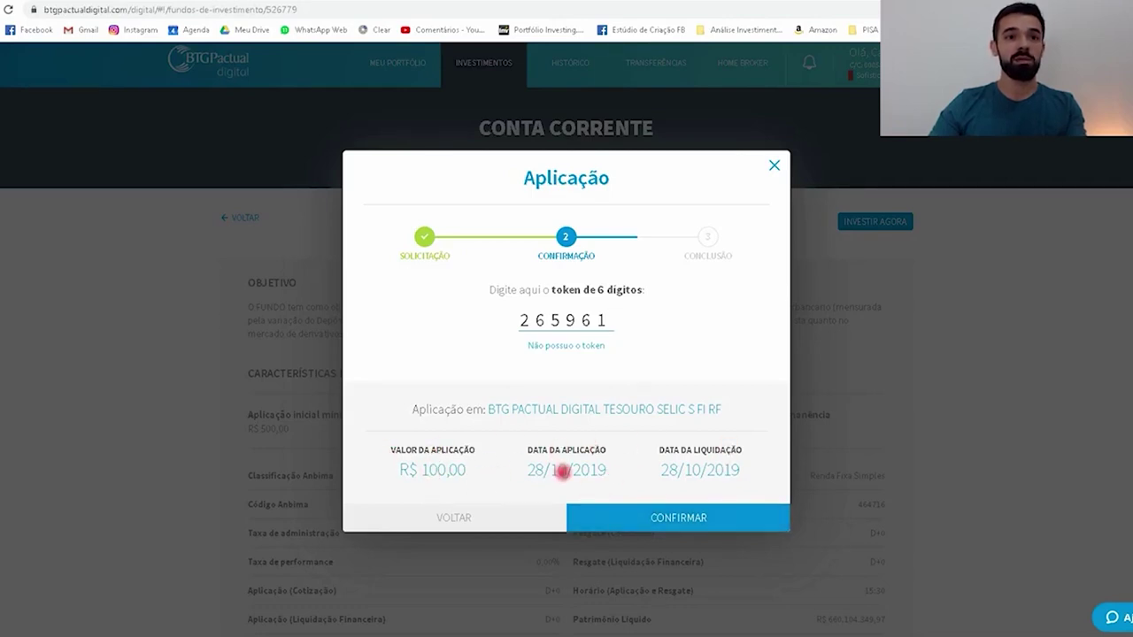
{"action": "left_click", "coordinate": [664, 520]}
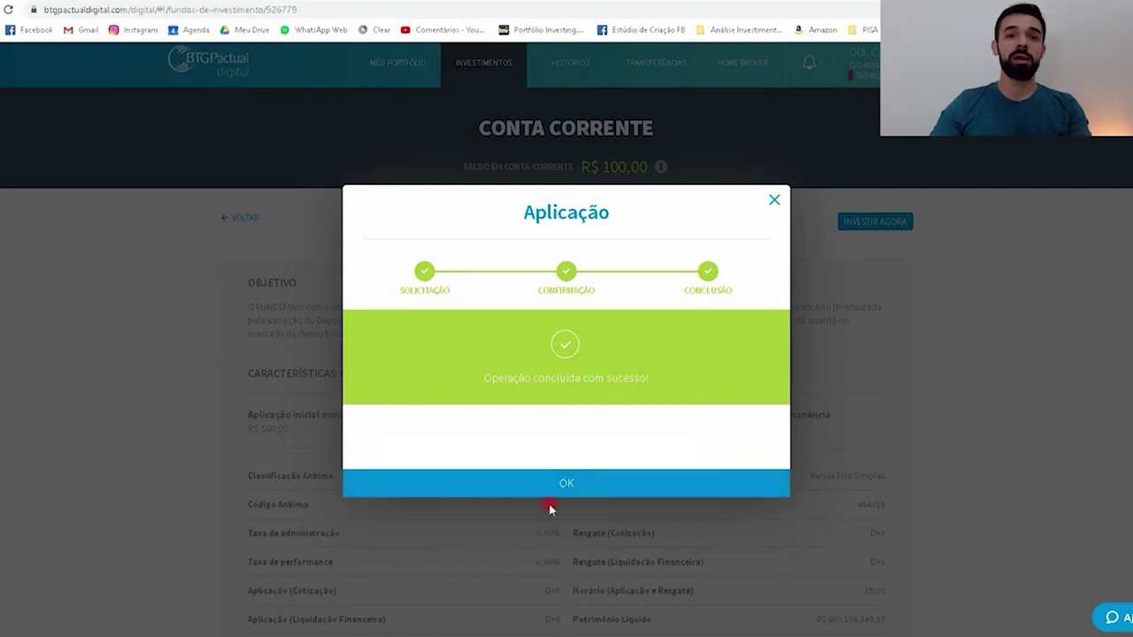
{"action": "left_click", "coordinate": [637, 484]}
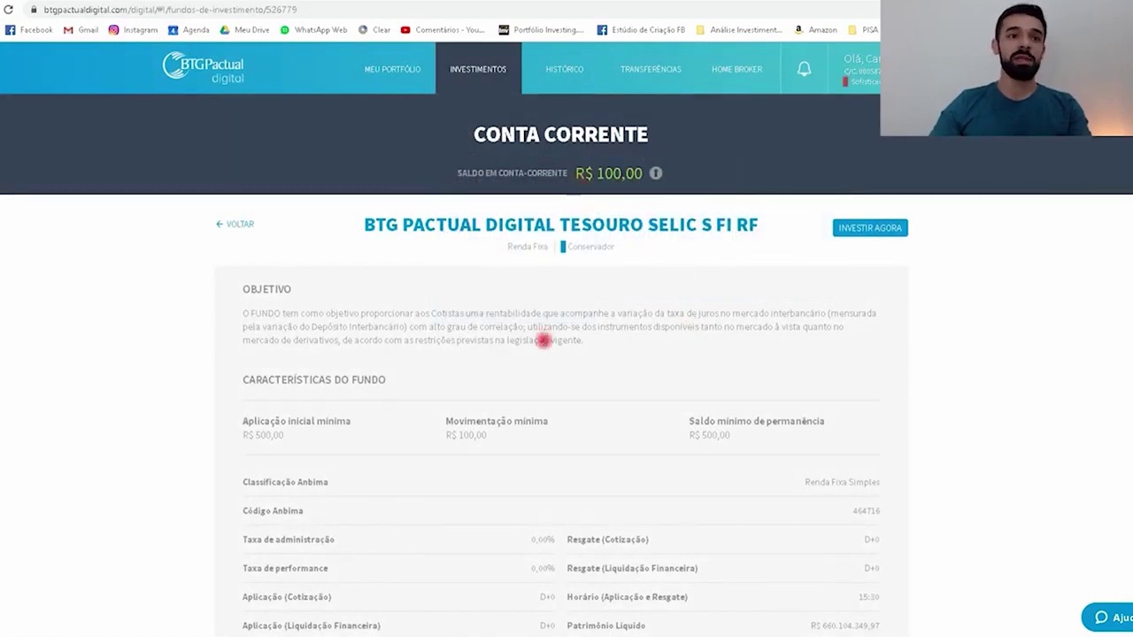
{"action": "scroll", "coordinate": [566, 354], "scroll_direction": "down", "scroll_amount": 5}
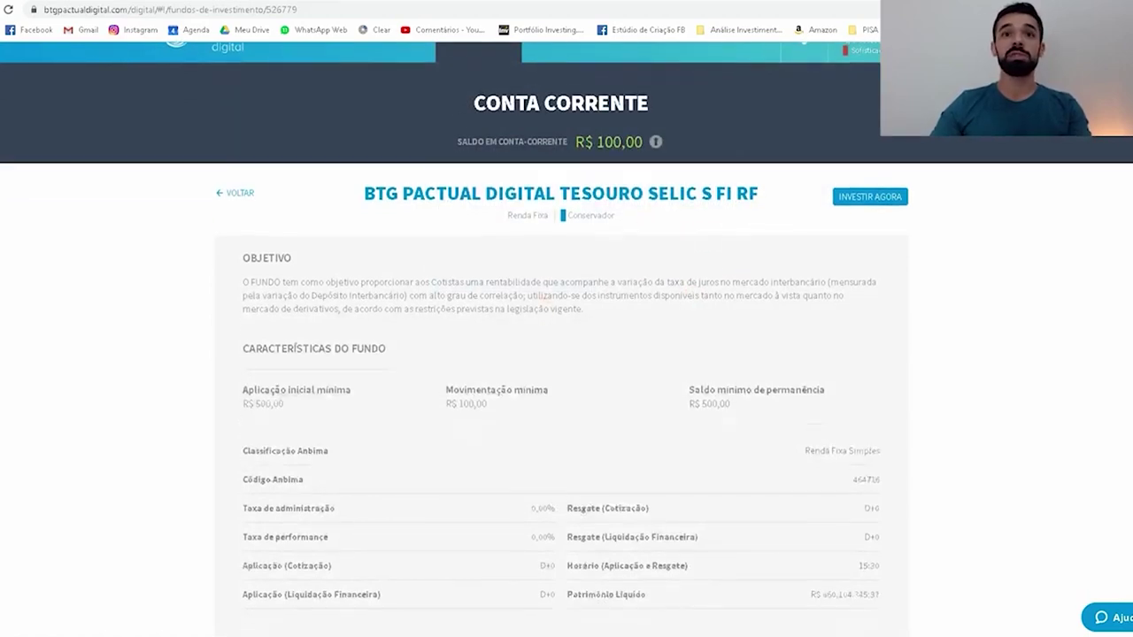